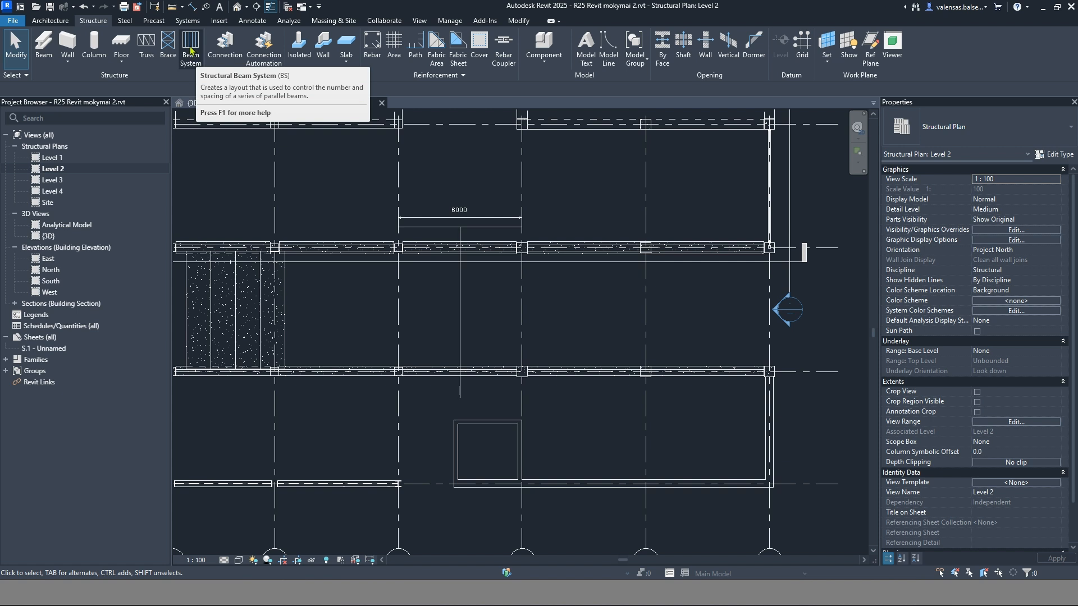
Start a structural beam system on Level 2 with a Fixed Distance layout and a fixed spacing of 650 mm.
left_click(190, 51)
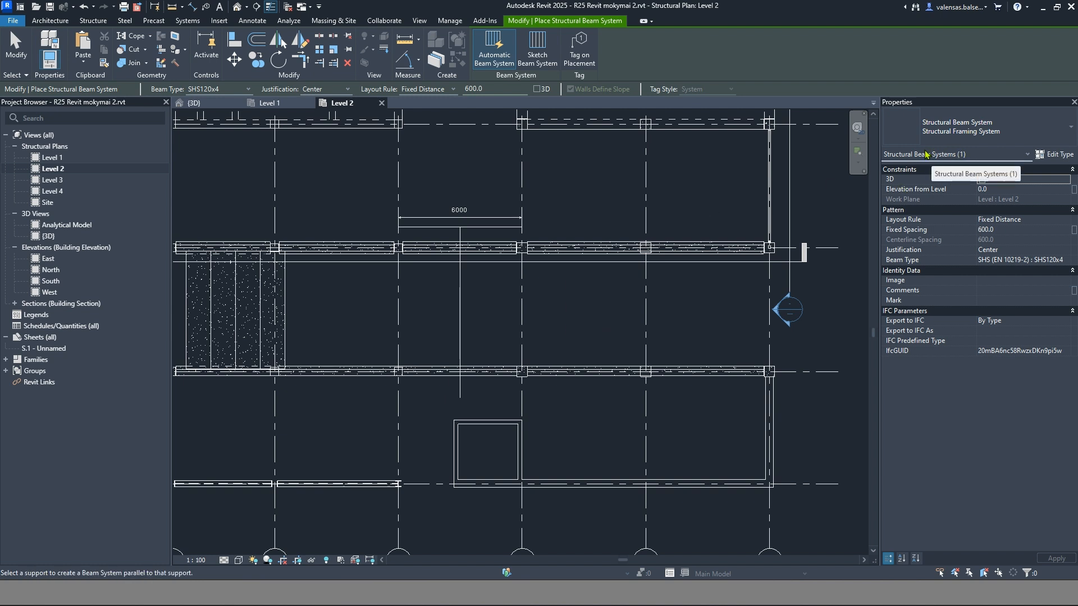
left_click(990, 191)
left_click(1034, 219)
left_click(1066, 220)
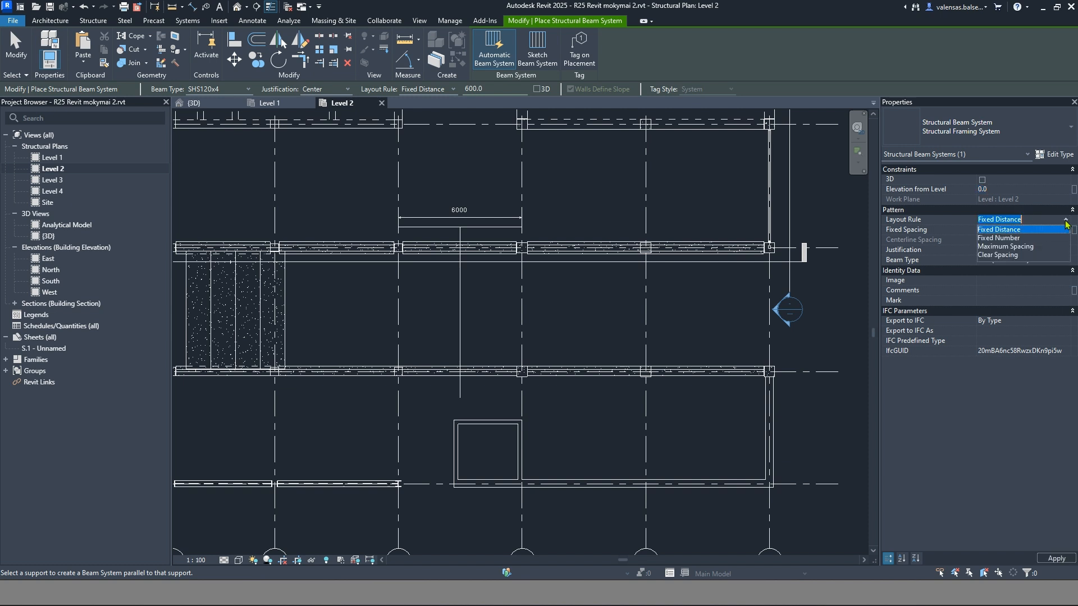
left_click(1027, 237)
left_click(1021, 230)
type("650")
left_click(1016, 248)
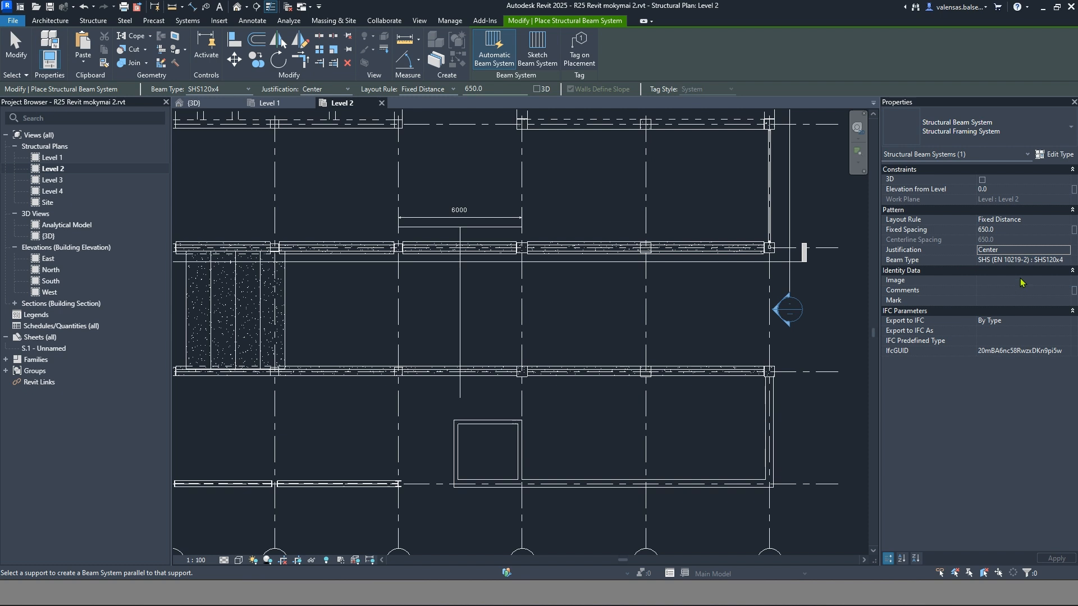
left_click(1054, 260)
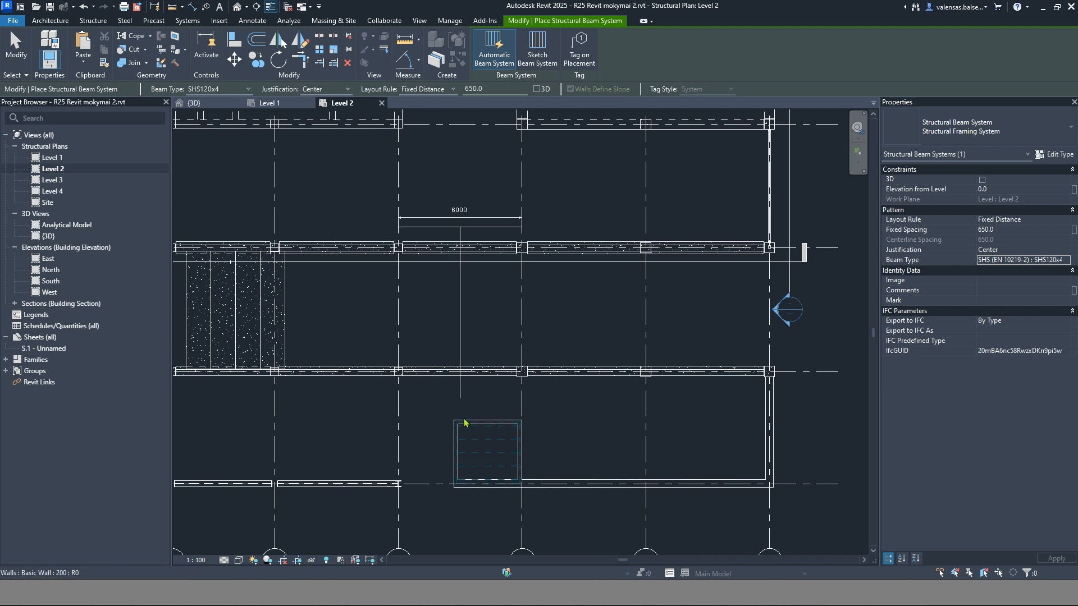
Sketch a rectangular beam system boundary covering the bay between grids 3 and 4 and grids B and C.
scroll(620, 421, "down", 4)
scroll(479, 199, "up", 1)
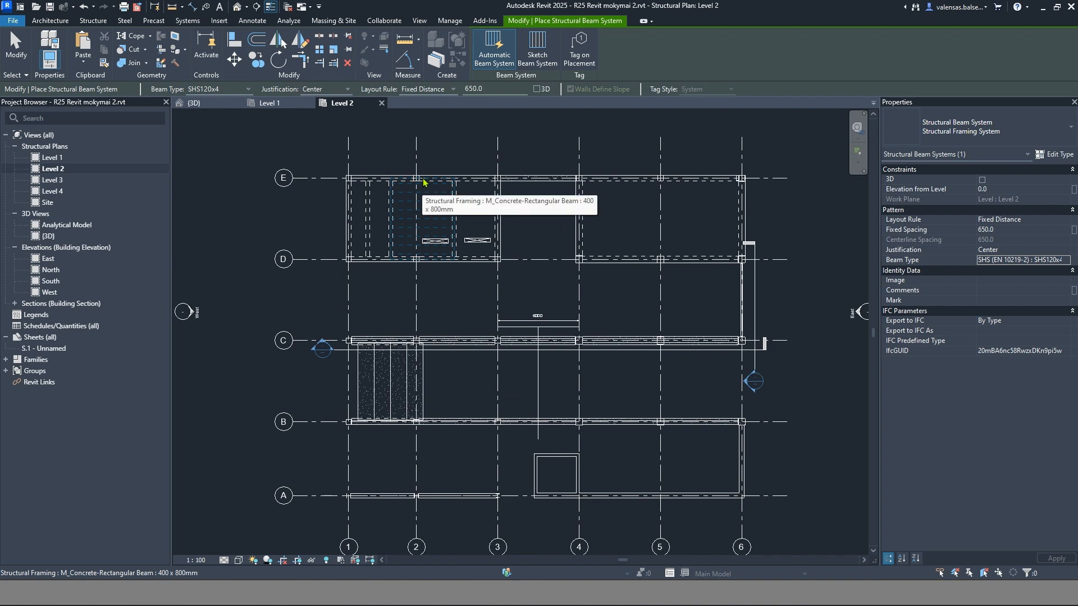
left_click(537, 54)
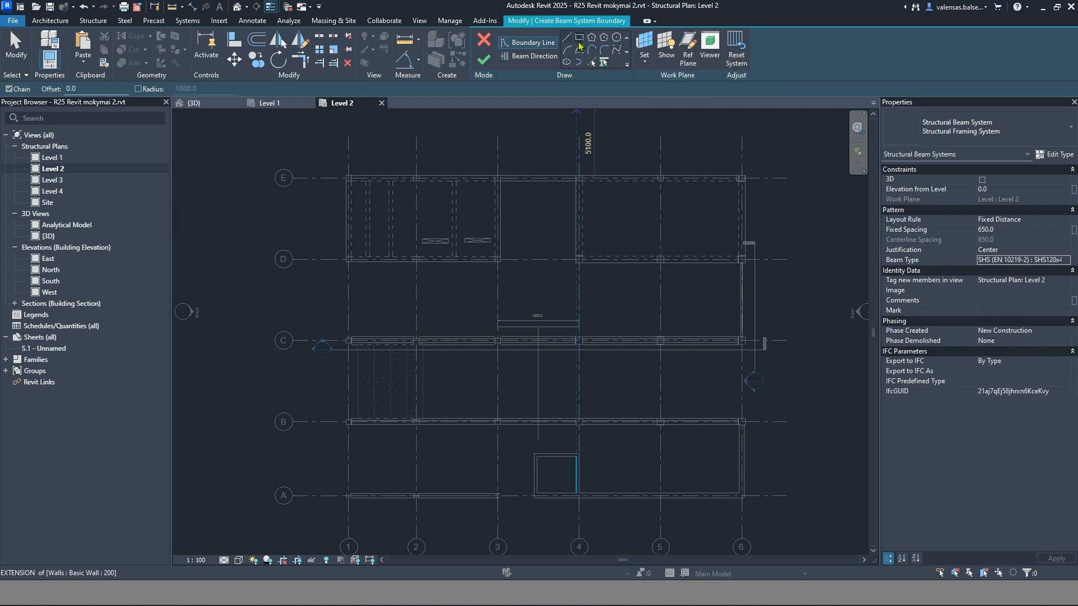
left_click(579, 38)
scroll(508, 382, "up", 4)
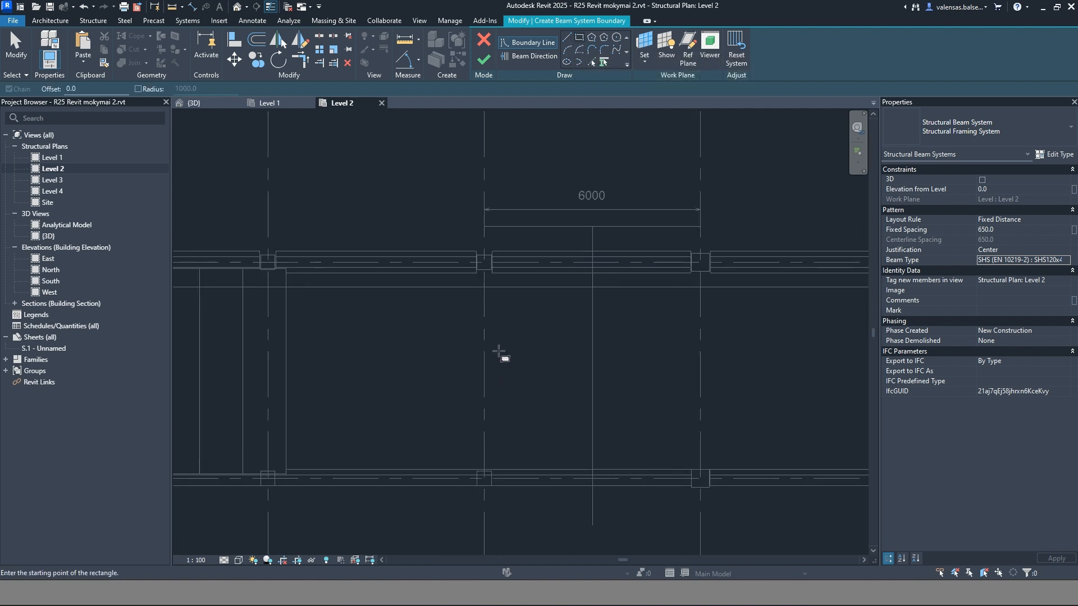
left_click(484, 260)
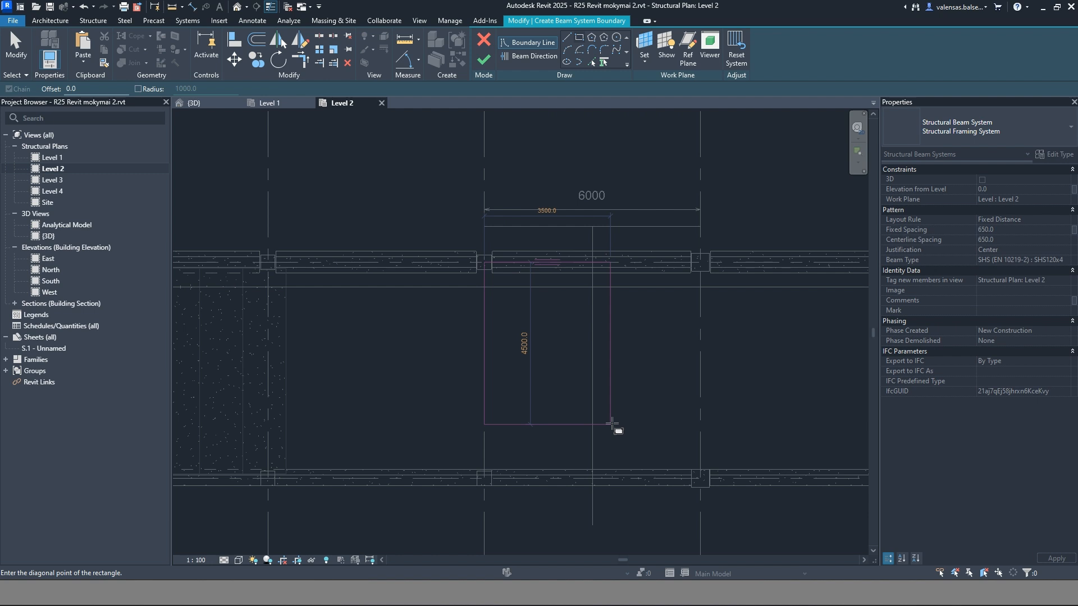
left_click(700, 479)
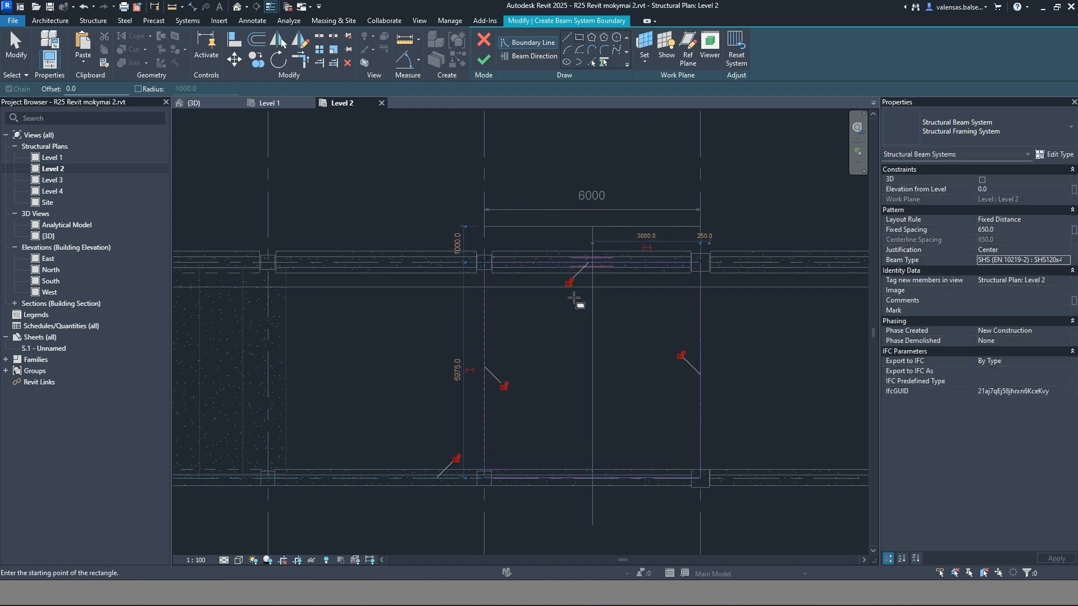
key("Escape")
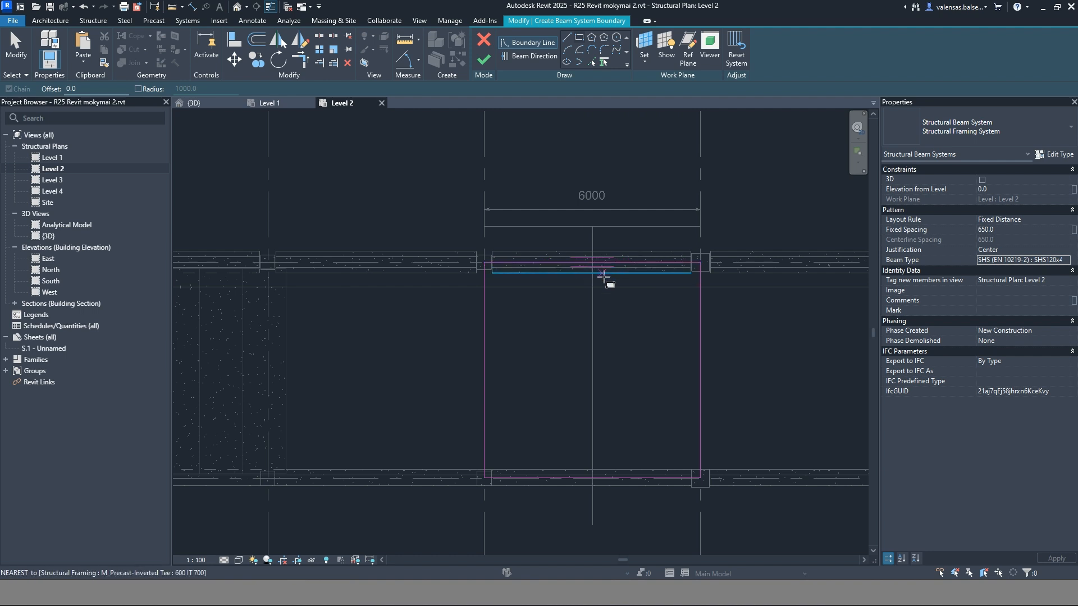
Set the beam direction parallel to the boundary edge on grid 3 and finish the beam system.
left_click(534, 56)
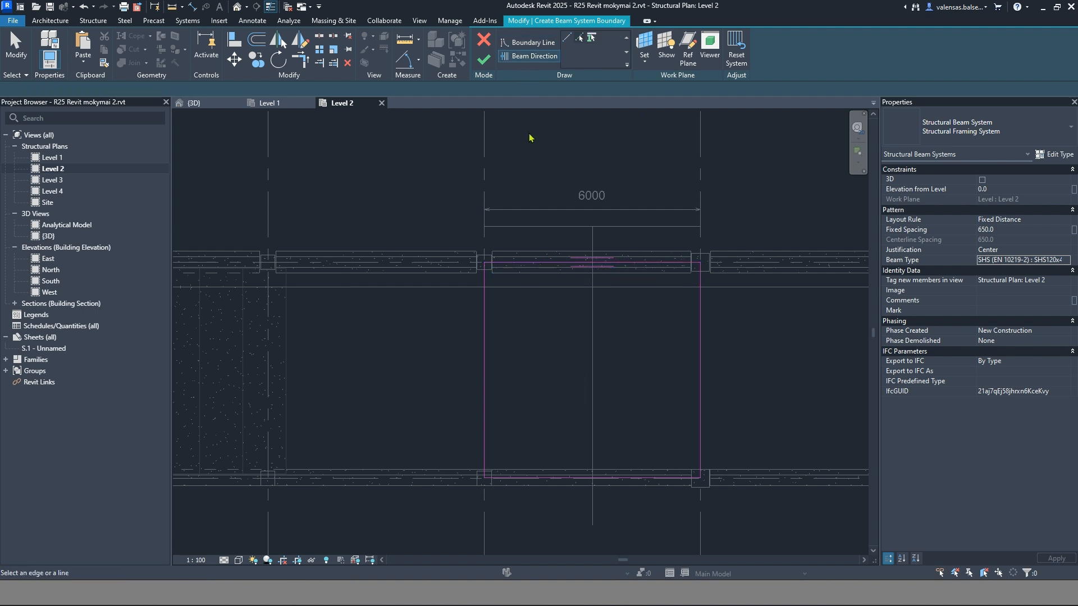
left_click(566, 43)
left_click(581, 38)
key("Escape")
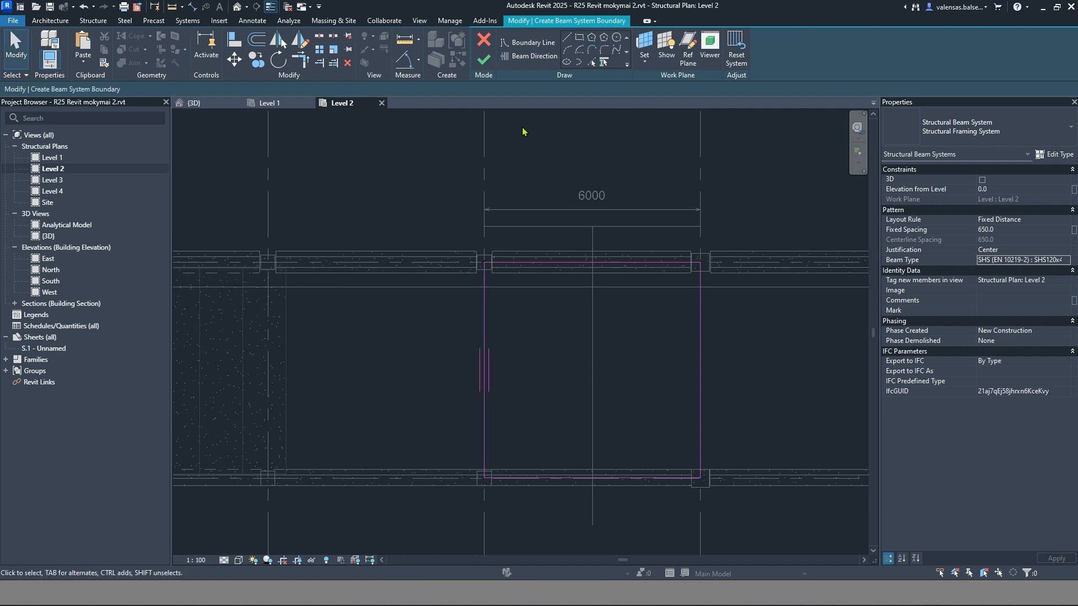
left_click(483, 59)
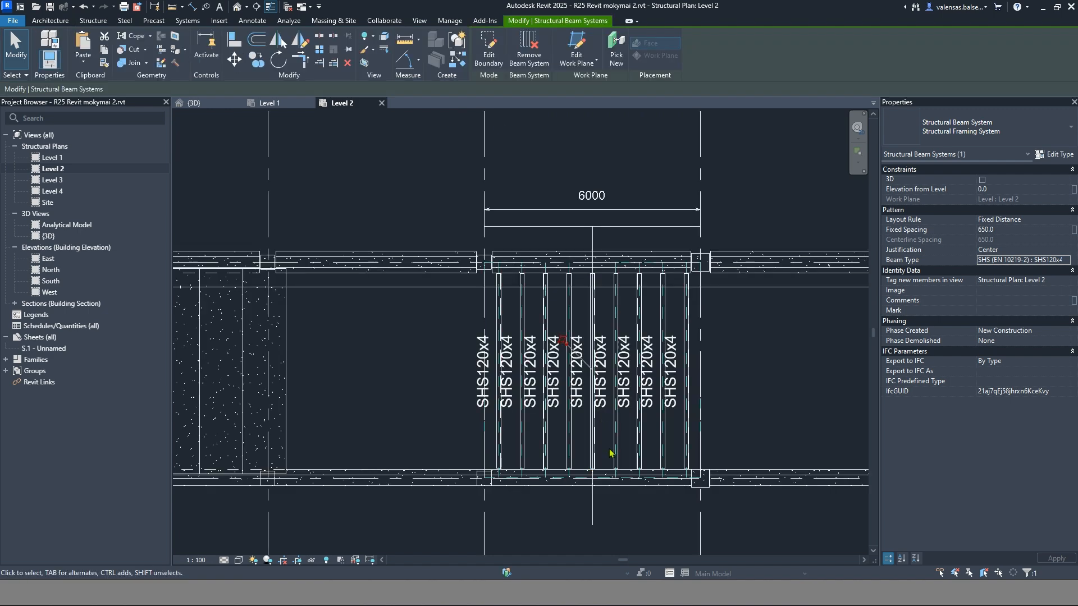
key("Escape")
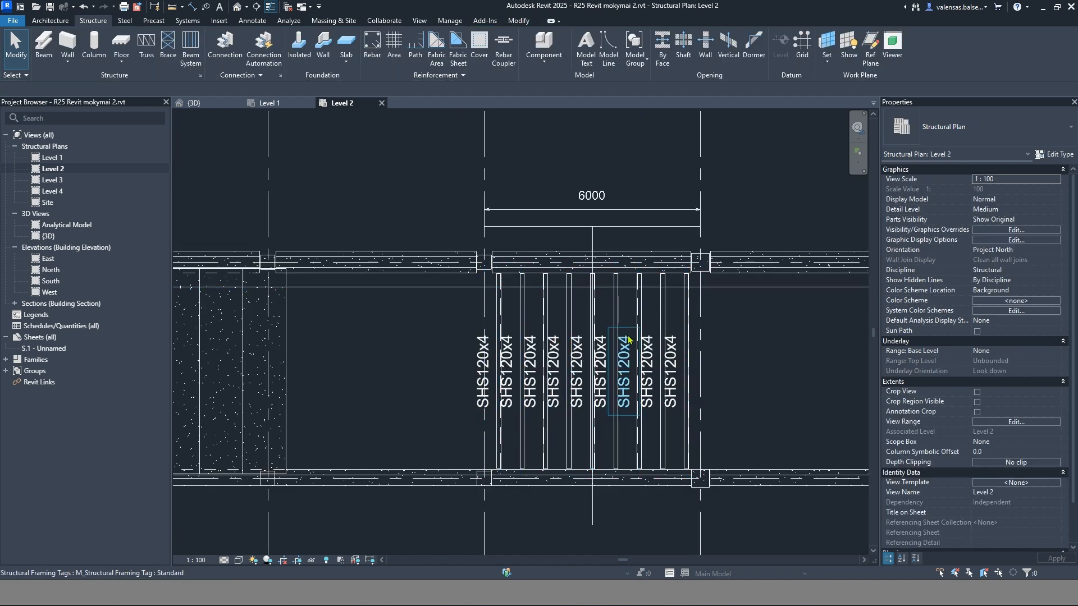
Set the new beam system's justification to End.
scroll(628, 339, "up", 2)
left_click(574, 289)
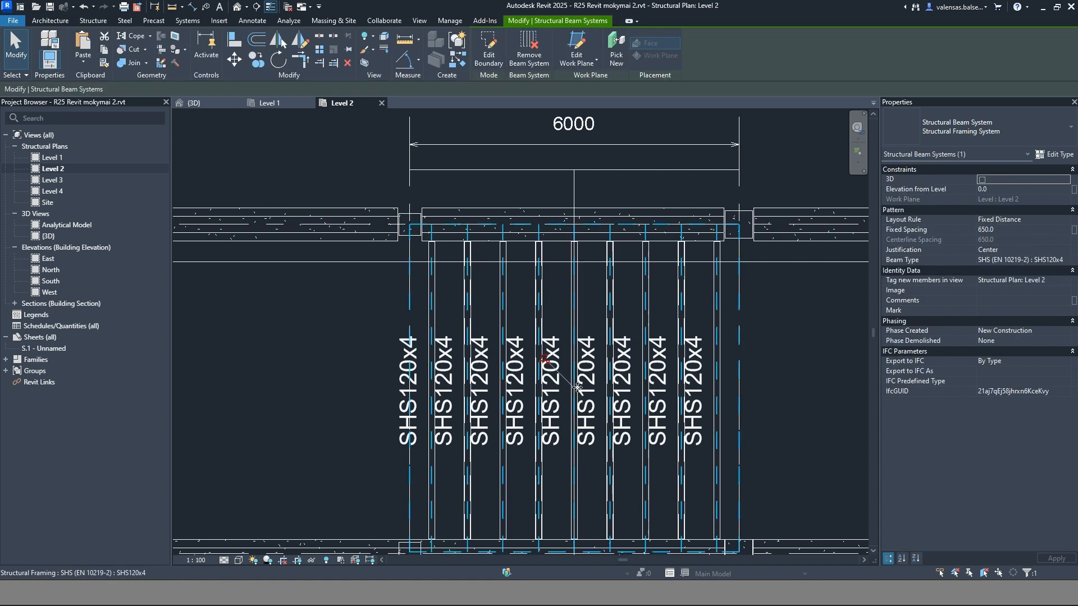
scroll(577, 387, "down", 4)
scroll(569, 282, "up", 3)
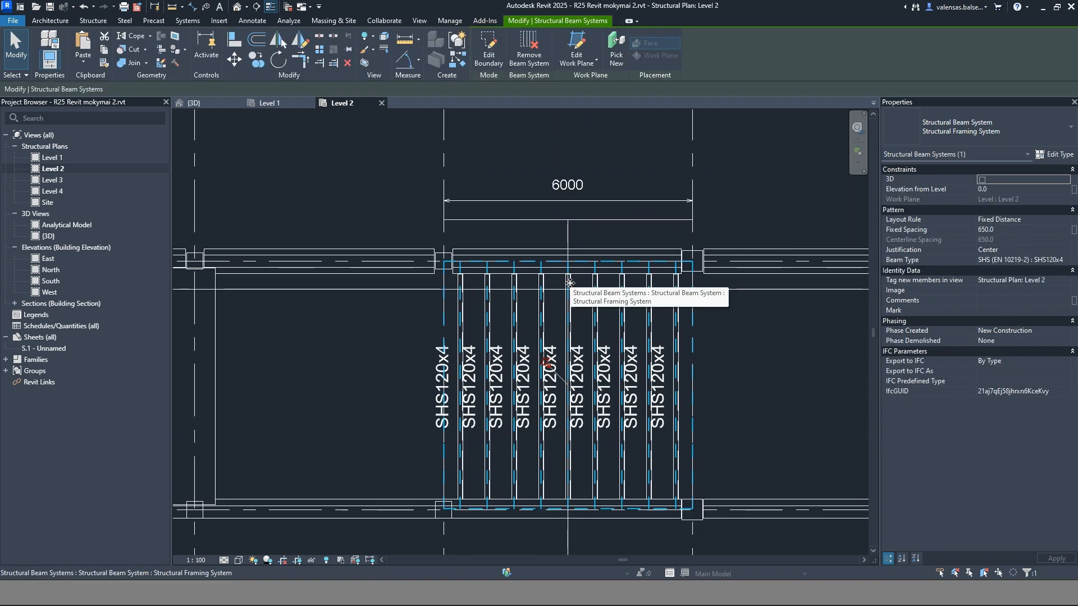
scroll(568, 281, "up", 1)
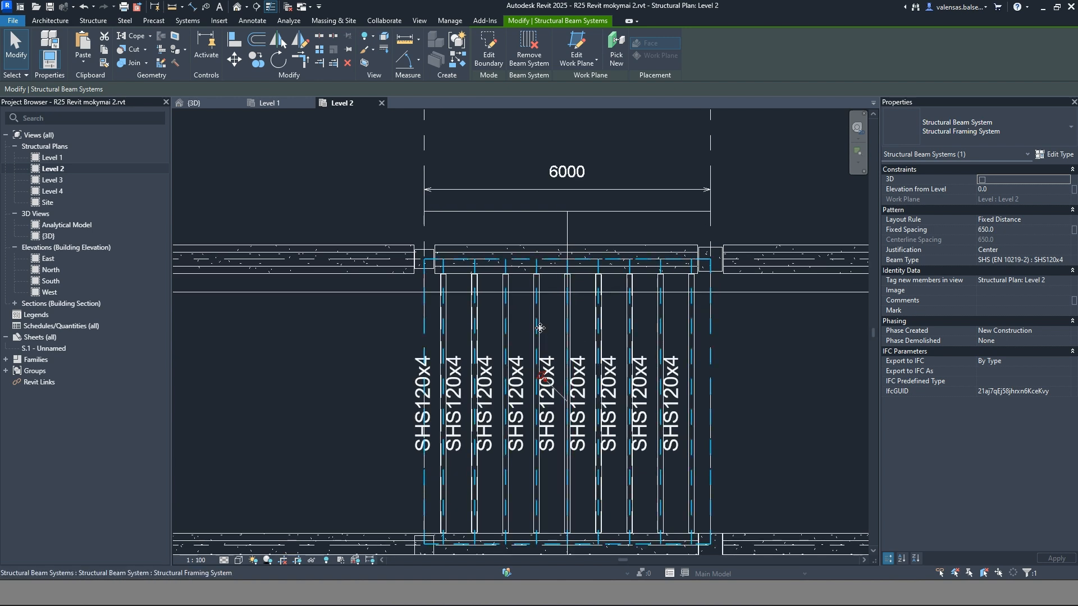
scroll(502, 292, "down", 1)
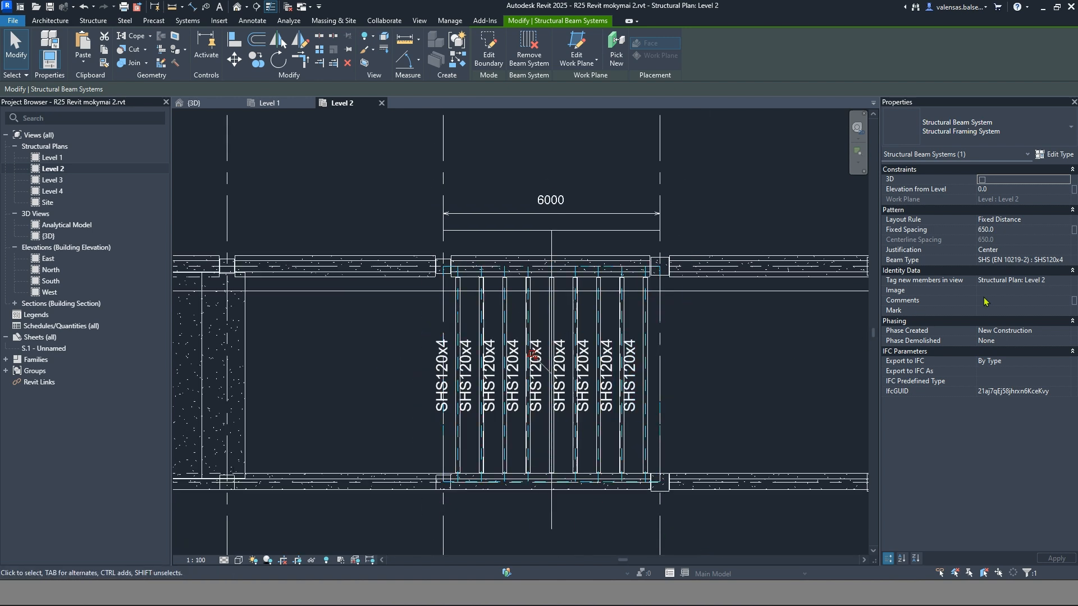
left_click(1049, 251)
left_click(1067, 251)
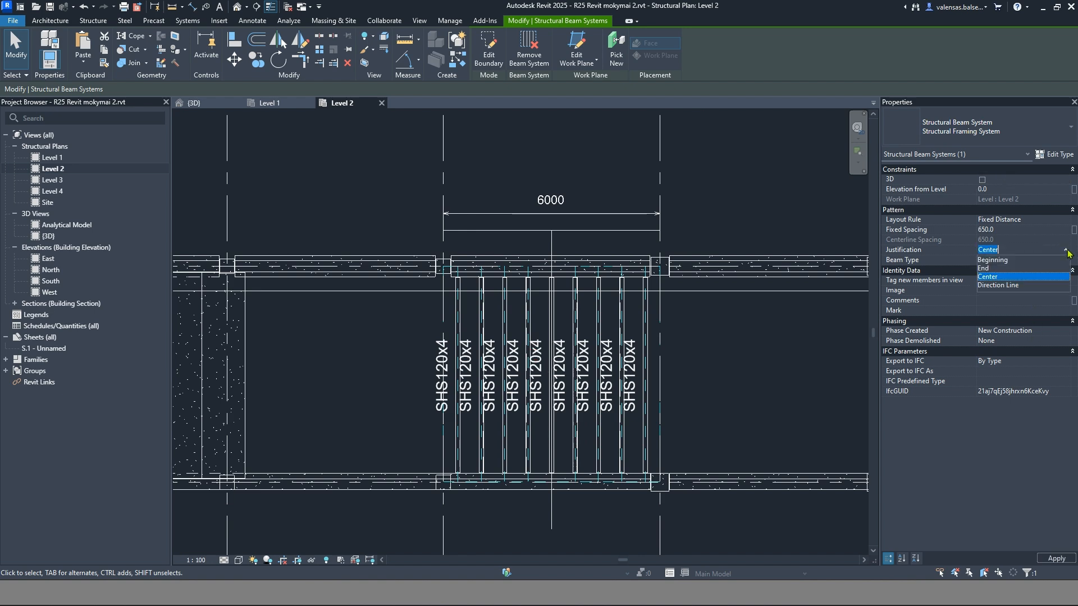
left_click(984, 268)
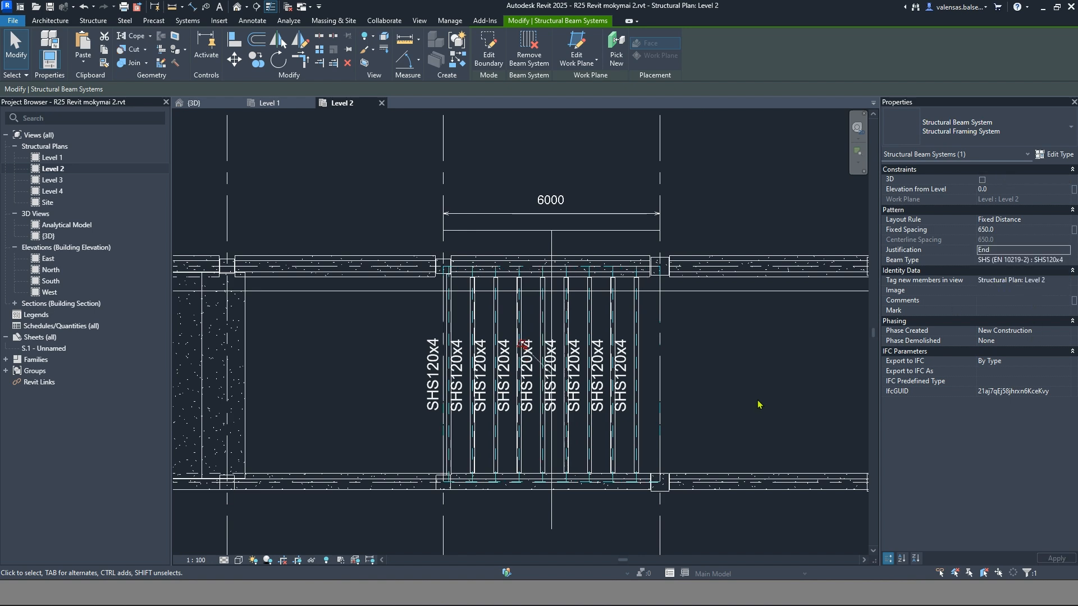
Place an aligned dimension between grid 4 and the beam nearest to it.
key("Escape")
key("d")
key("i")
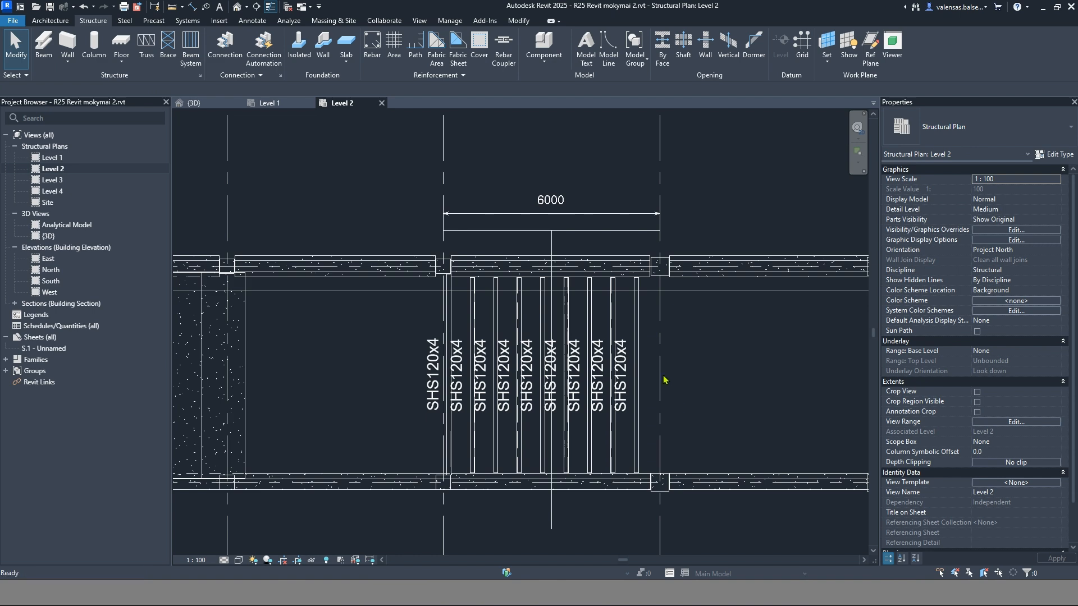
left_click(659, 407)
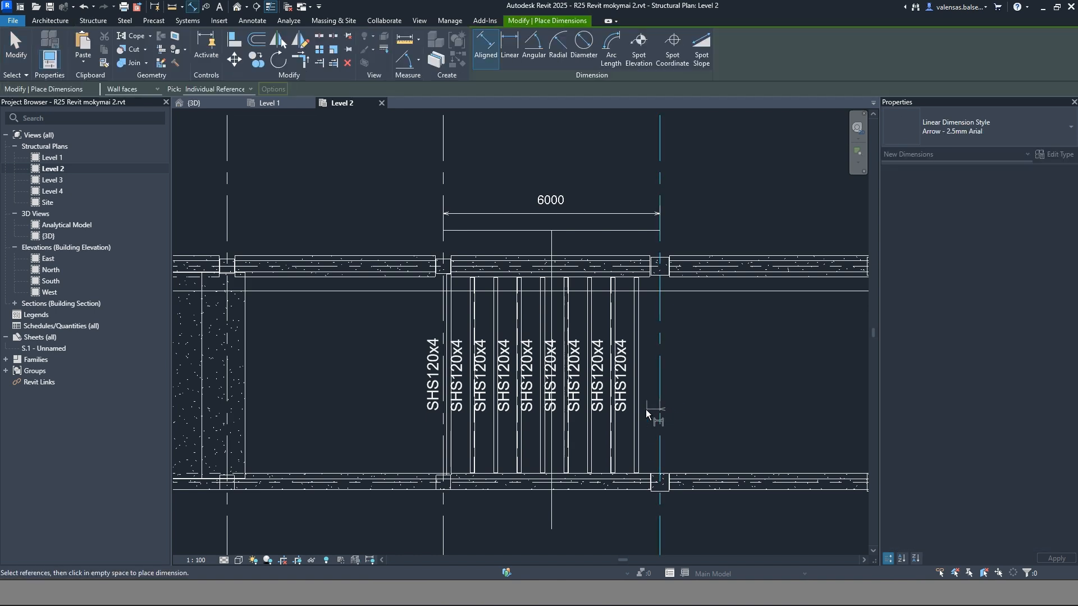
scroll(638, 413, "up", 4)
left_click(638, 416)
scroll(638, 417, "down", 4)
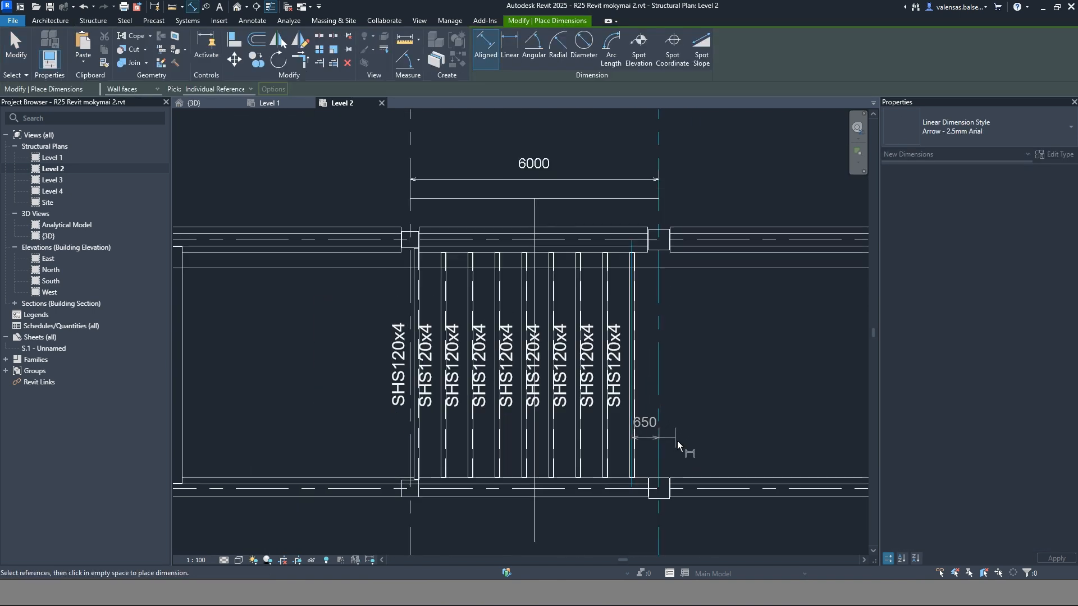
left_click(678, 442)
scroll(679, 445, "up", 2)
key("Escape")
key("Escape")
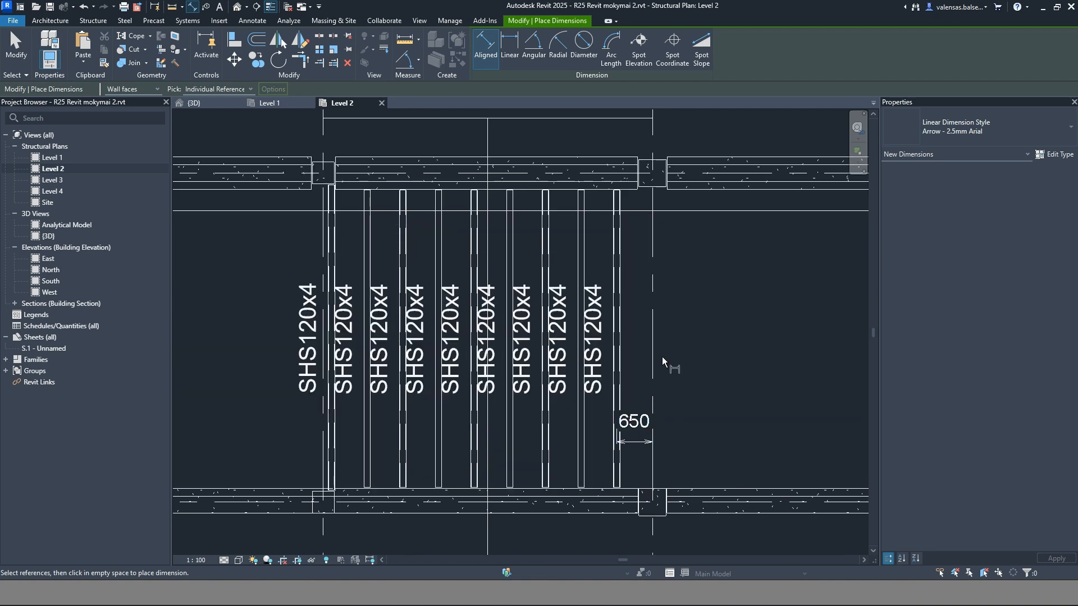
Redraw the beam direction as a vertical line about 1080 mm long, about 255 mm inside grid 4, and set the justification to Direction Line.
left_click(653, 367)
scroll(652, 366, "down", 2)
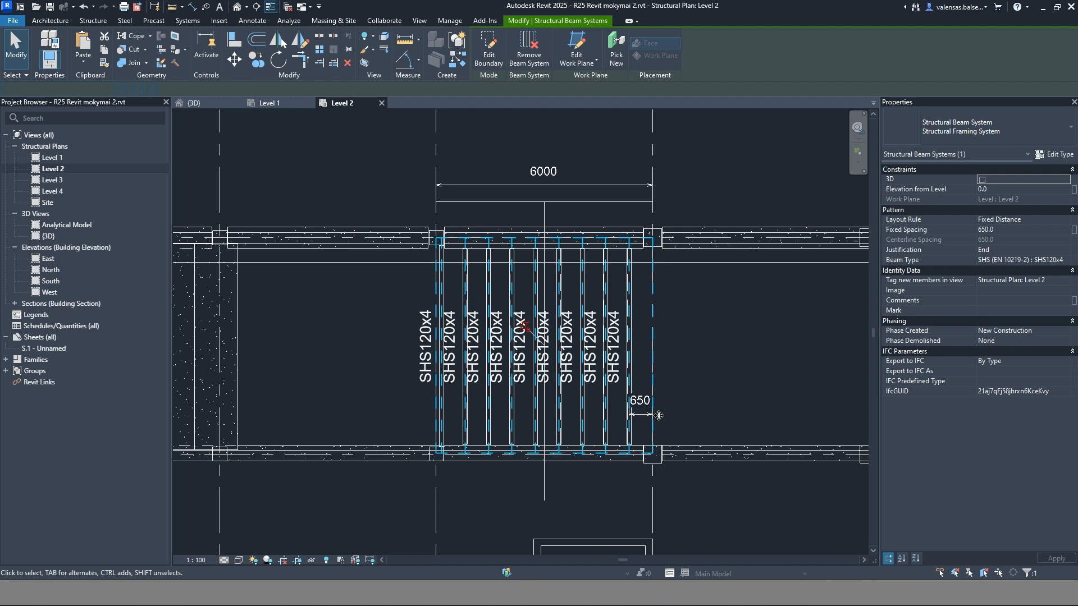
double_click(651, 370)
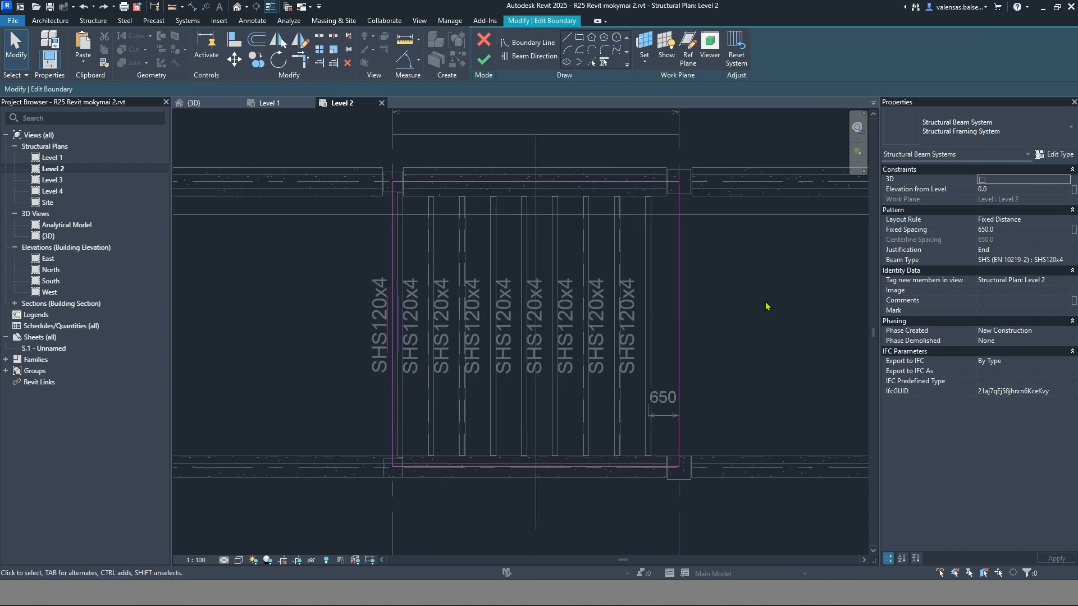
left_click(530, 55)
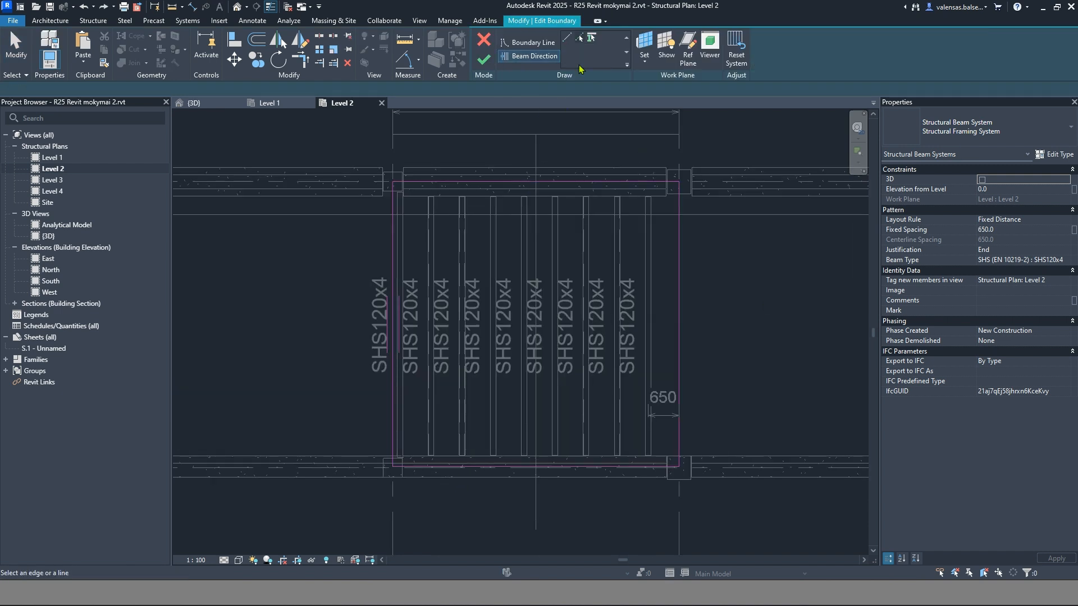
left_click(567, 38)
scroll(664, 371, "up", 3)
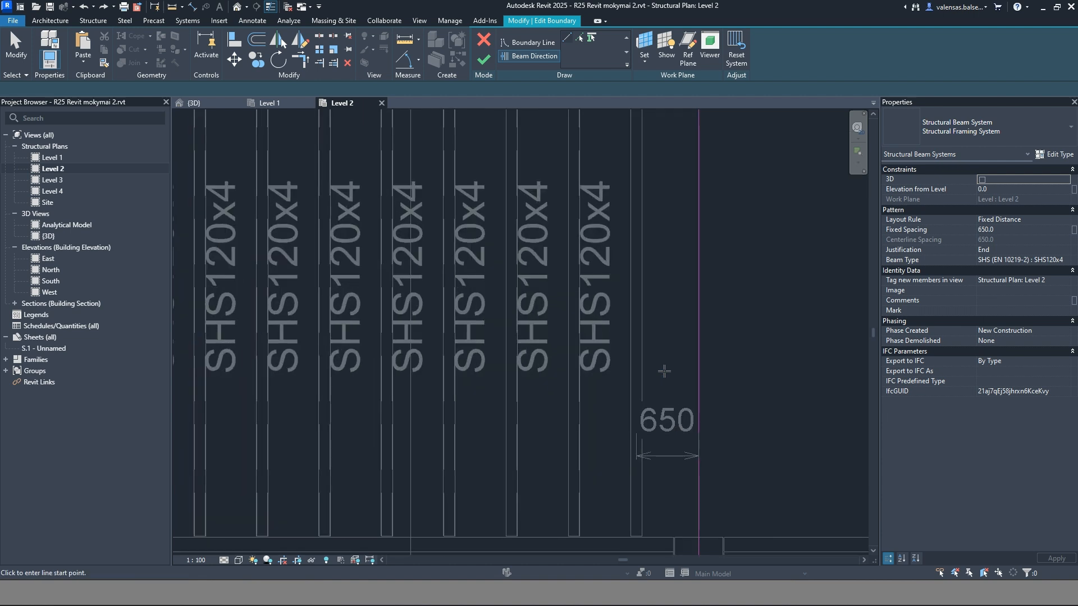
left_click(674, 371)
left_click(674, 268)
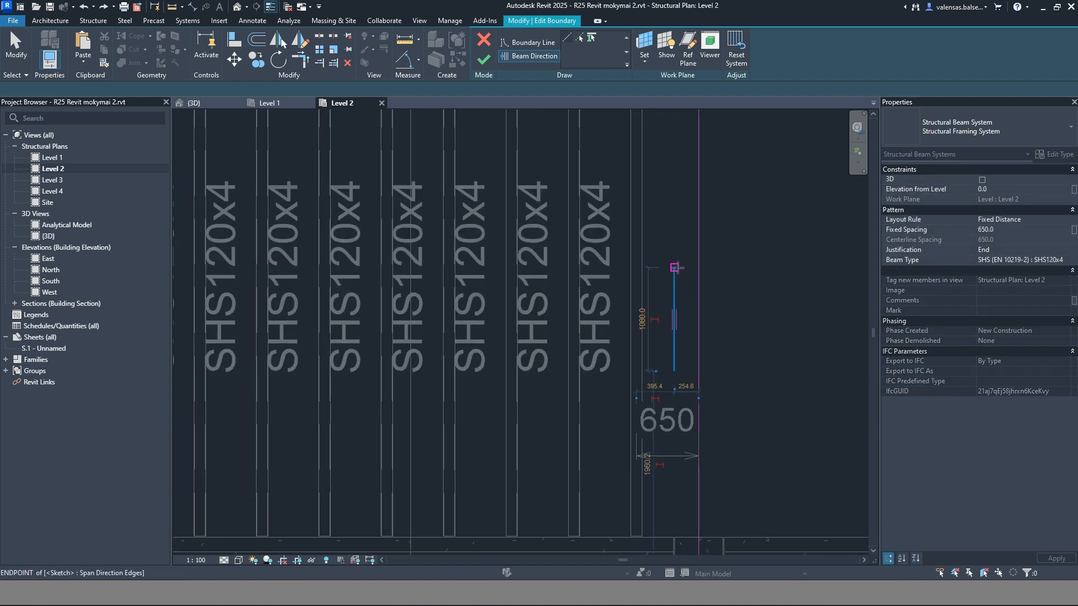
key("Escape")
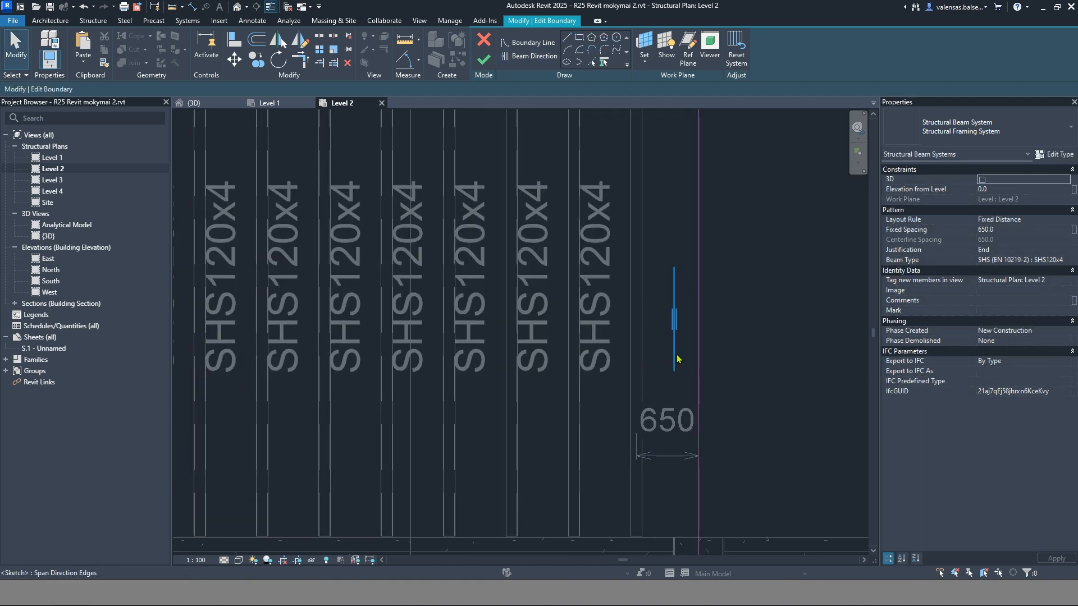
left_click(483, 60)
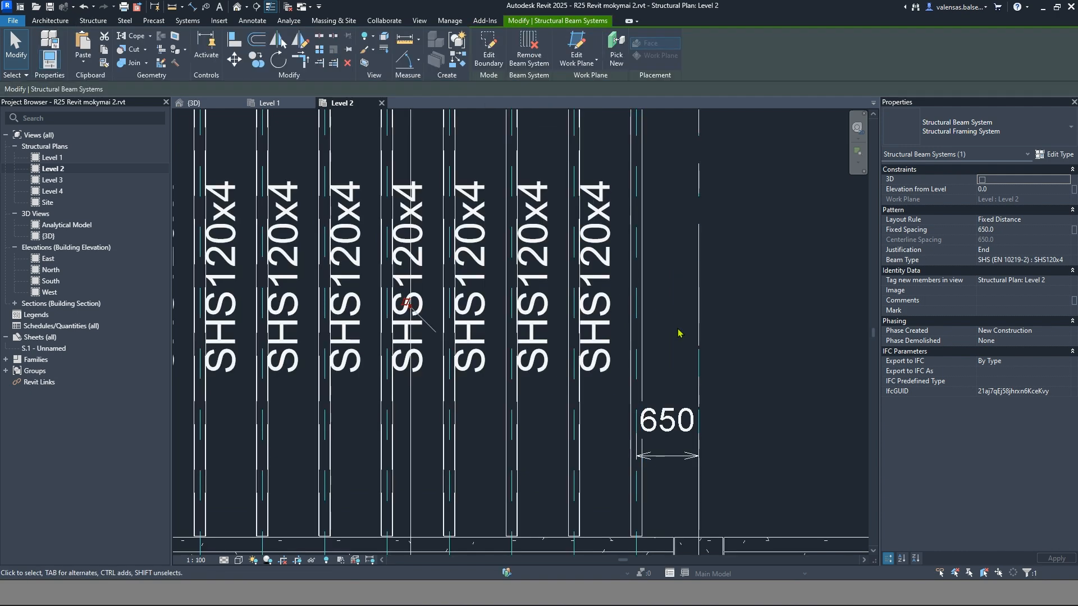
left_click(1054, 250)
left_click(1002, 285)
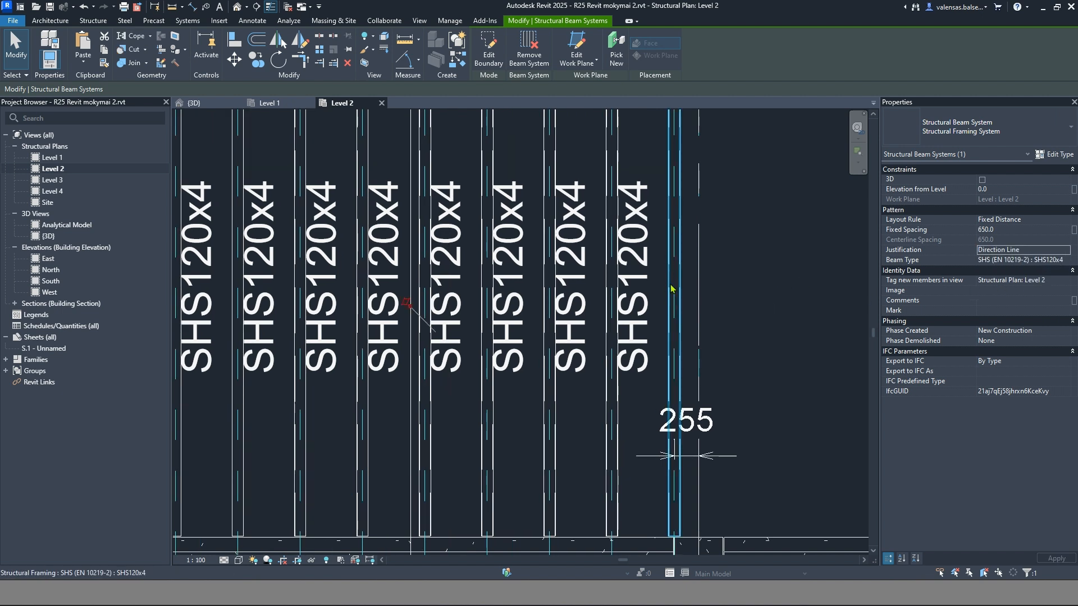
Open the beam system's boundary sketch, examine the direction line beside grid 4, and close the sketch.
double_click(697, 369)
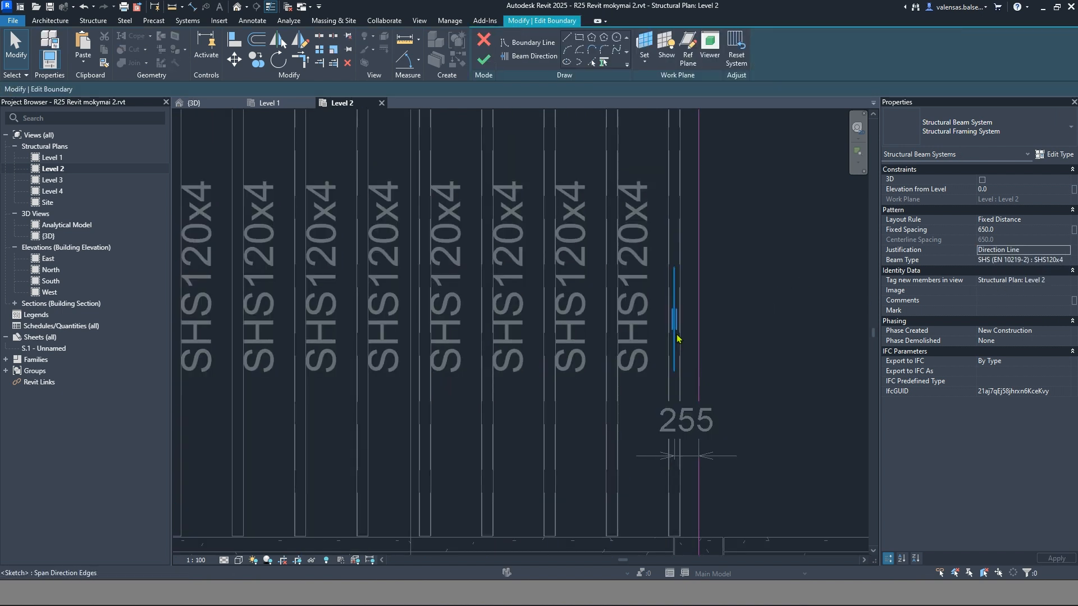
left_click(674, 340)
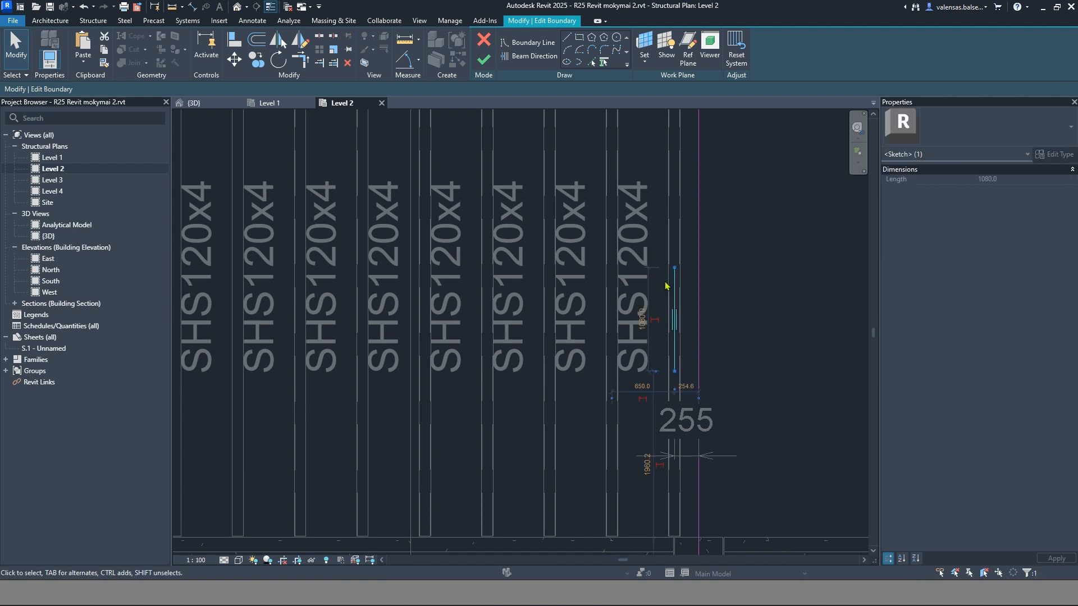
left_click(721, 322)
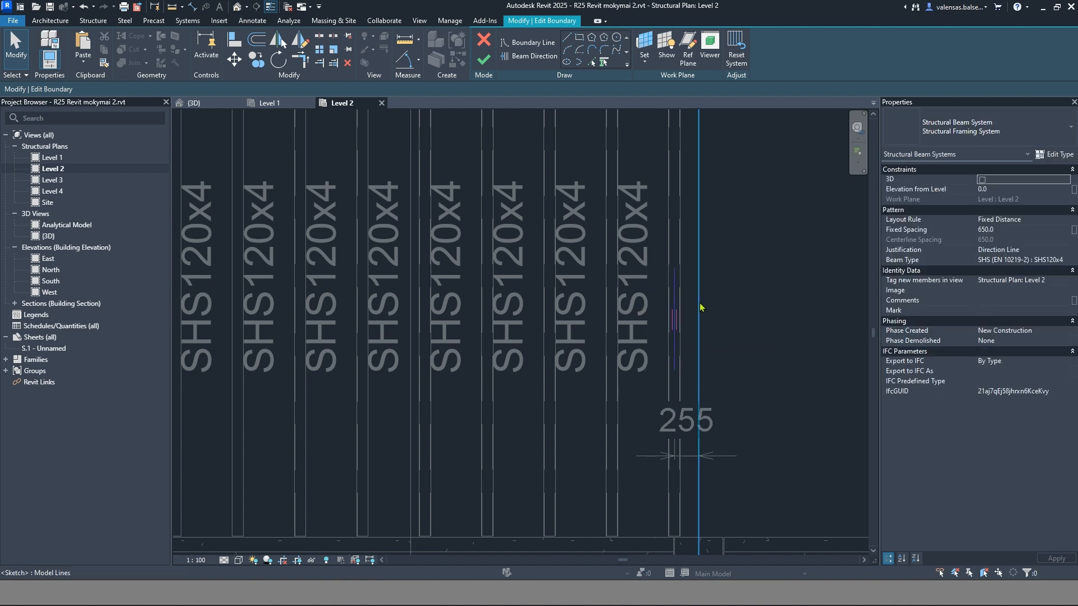
scroll(746, 345, "down", 3)
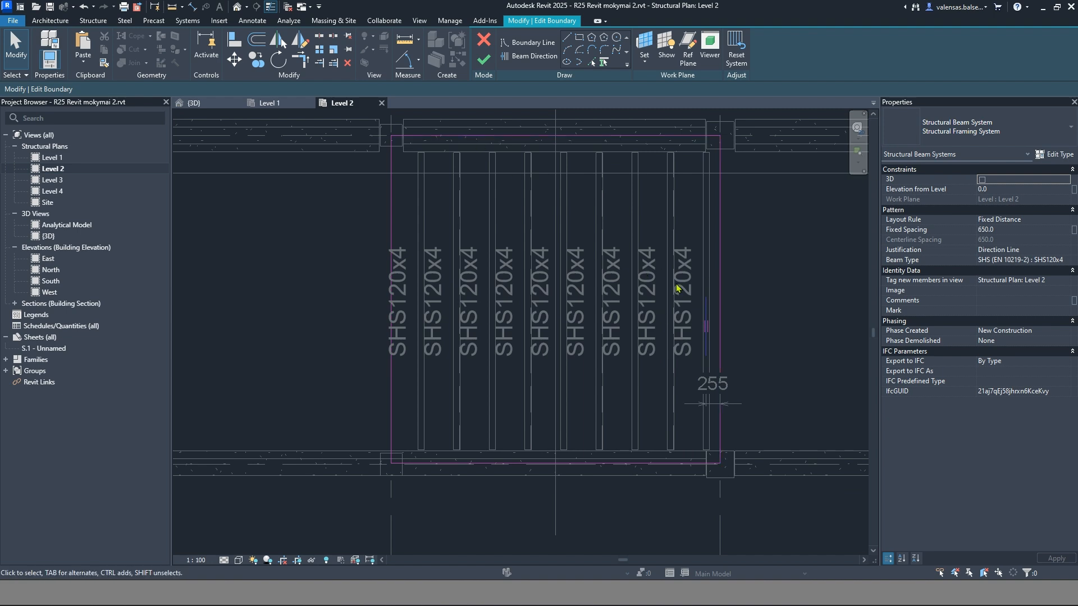
left_click(483, 60)
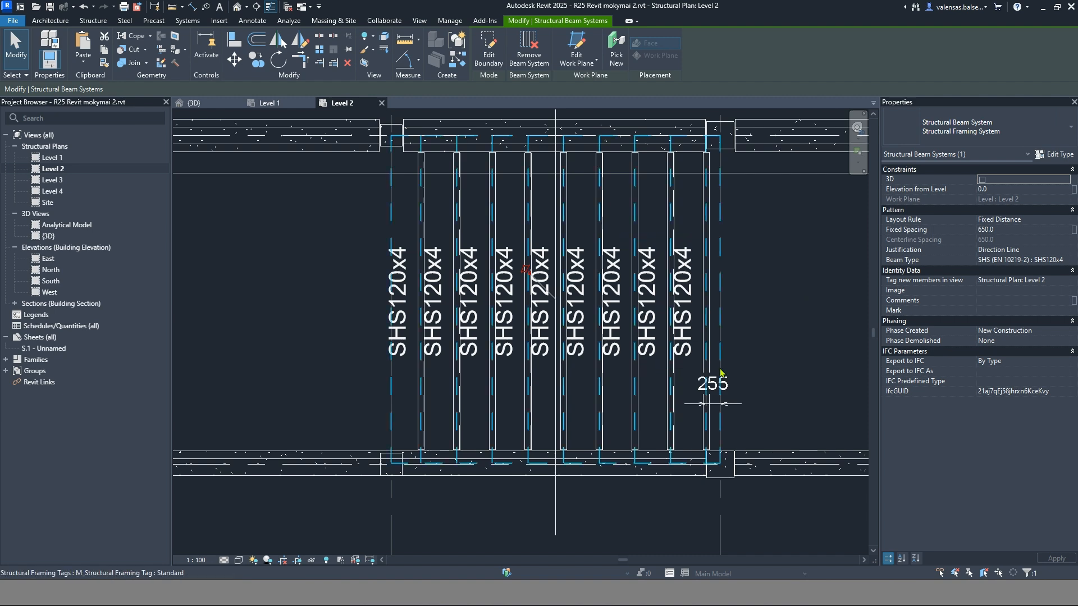
left_click(785, 347)
Add a small rectangular opening to the beam system boundary across the second and third beams from grid 3, and finish the sketch.
scroll(579, 347, "down", 3)
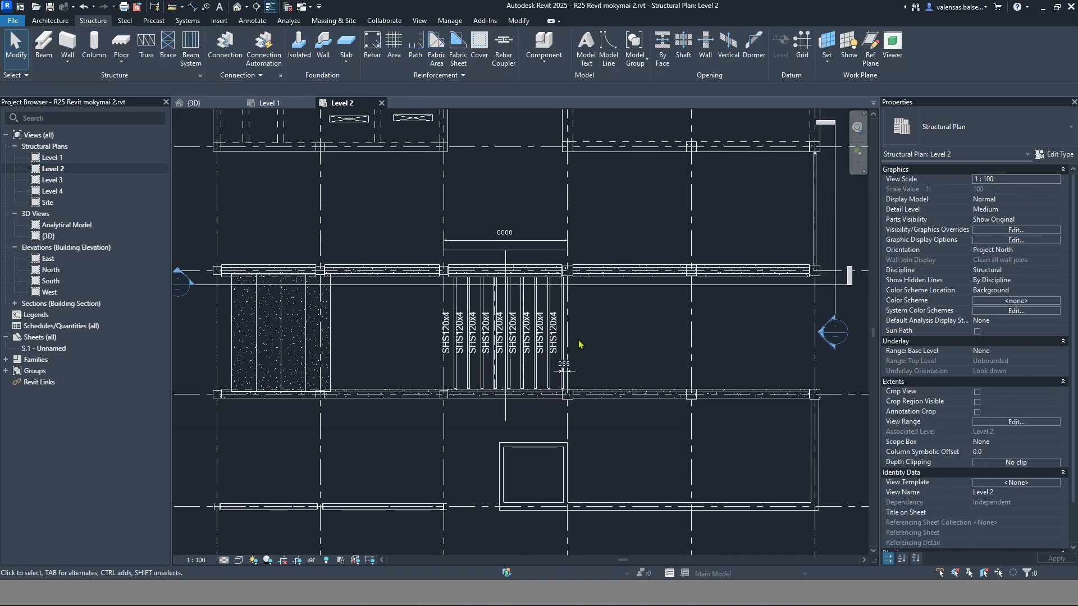
scroll(580, 345, "up", 1)
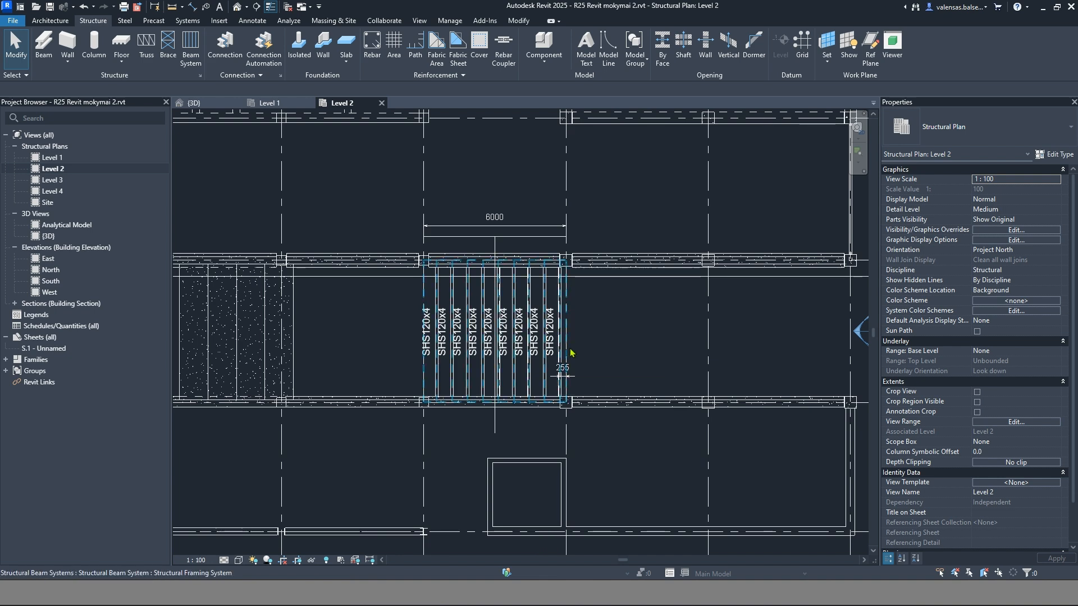
double_click(568, 353)
scroll(484, 348, "up", 4)
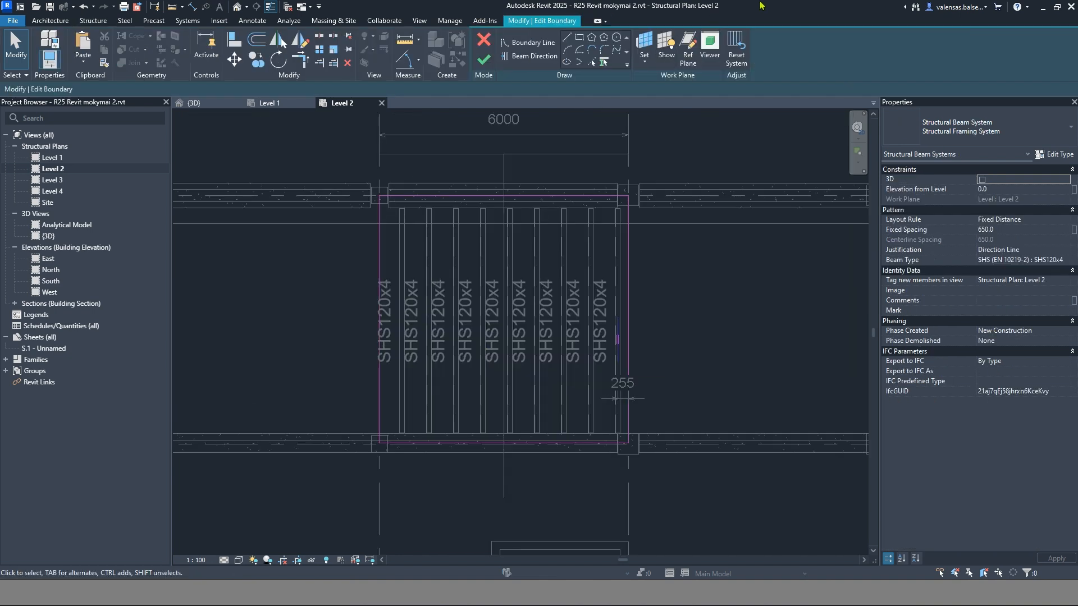
left_click(580, 37)
left_click(417, 251)
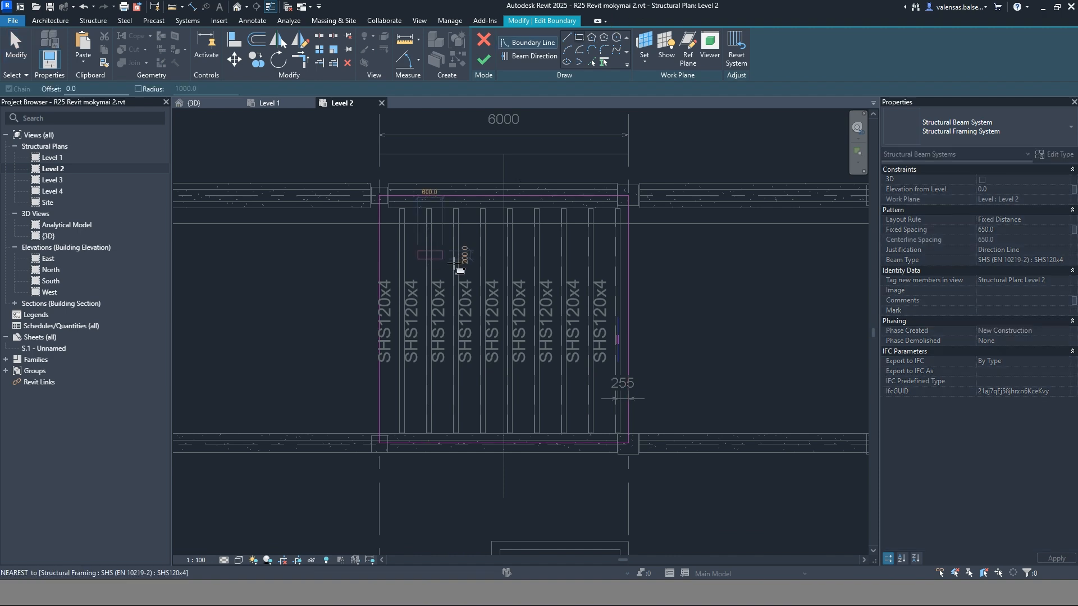
left_click(473, 268)
left_click(484, 60)
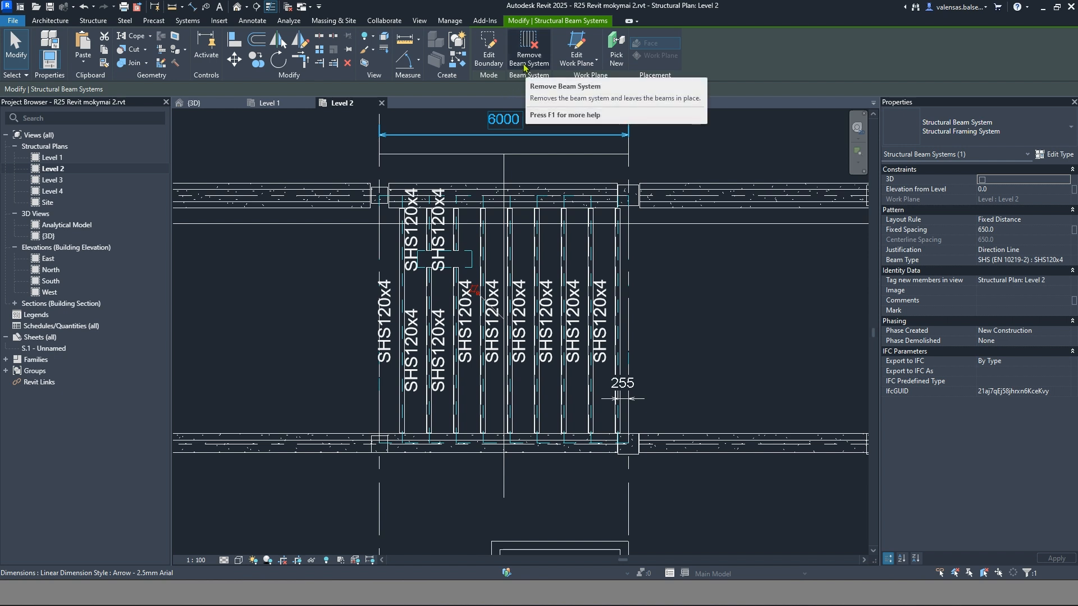
Unpin the third beam from grid 4 and shorten its upper end level with the opening's upper edge.
left_click(562, 260)
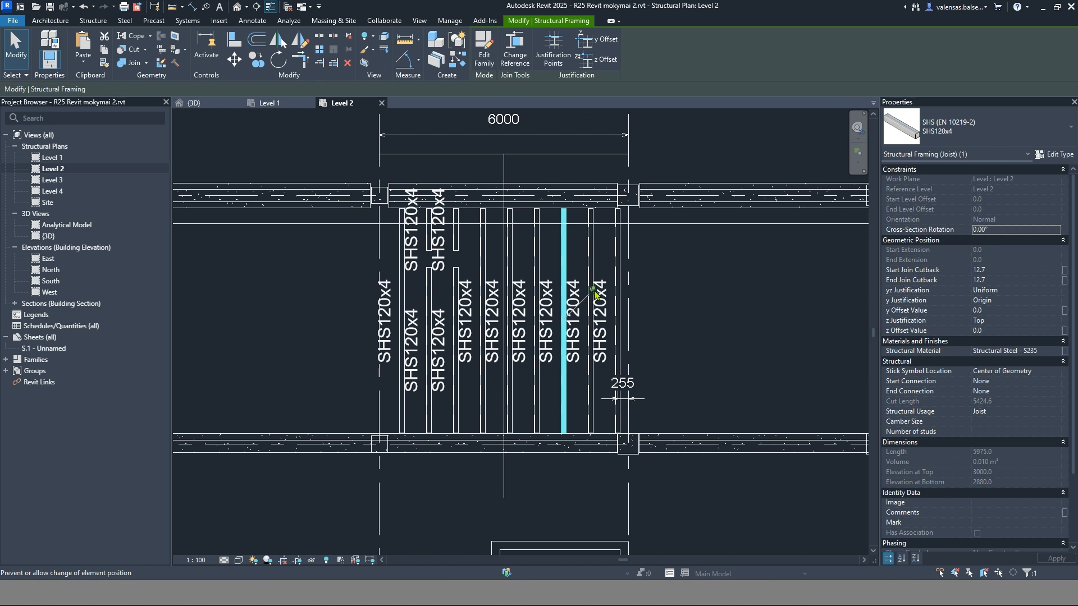
left_click(348, 39)
left_click_drag(564, 217, 564, 259)
left_click(698, 286)
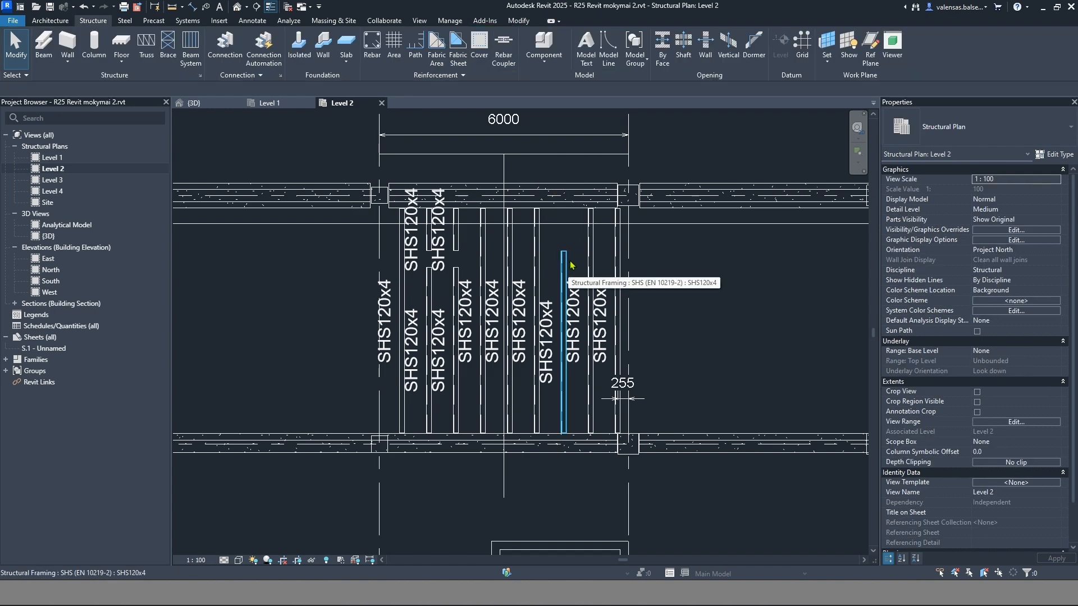
Reopen the beam system's boundary sketch, examine its edge along grid 4, and close the sketch.
left_click(592, 265)
left_click(636, 265)
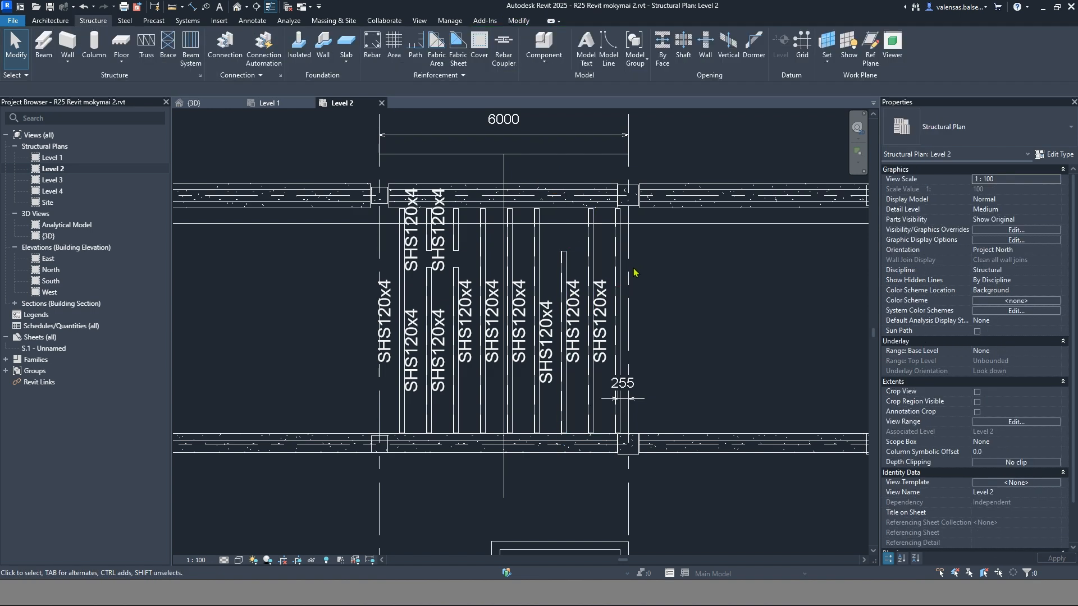
left_click(631, 276)
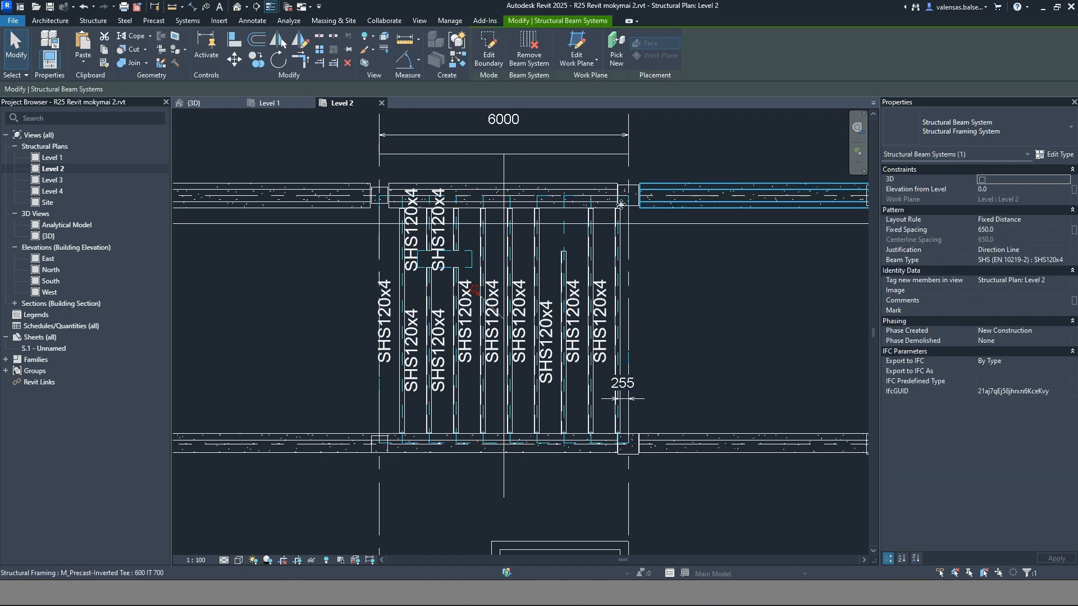
double_click(629, 284)
left_click(628, 285)
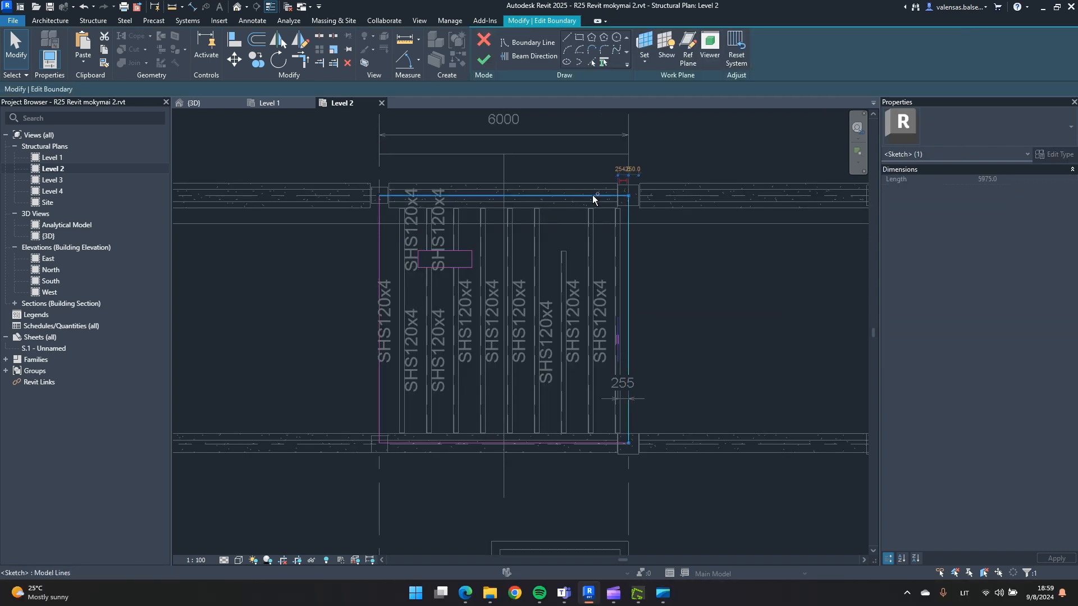
left_click(528, 251)
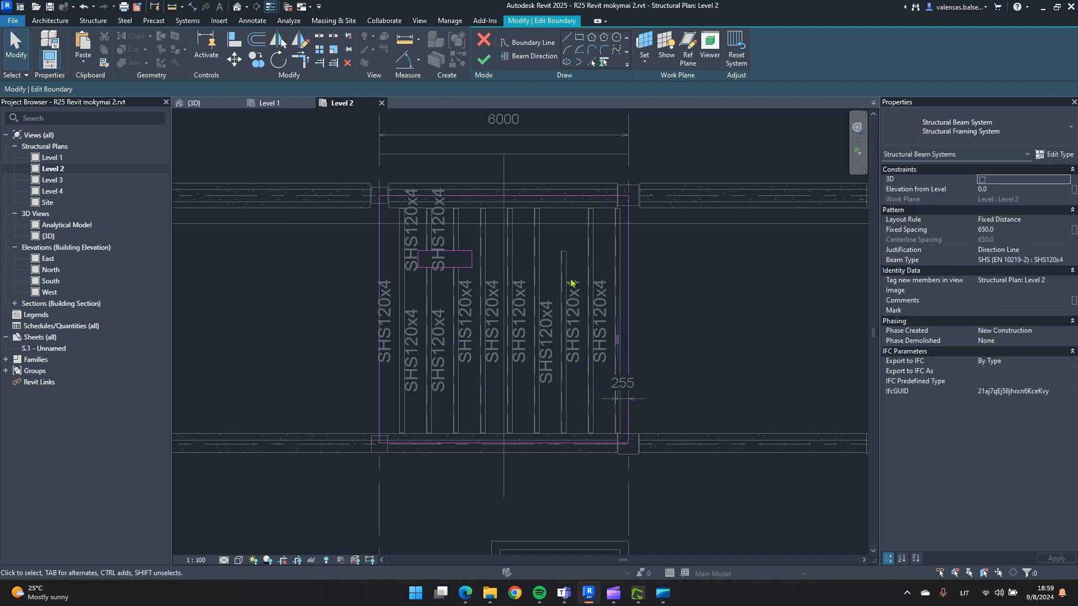
left_click(484, 59)
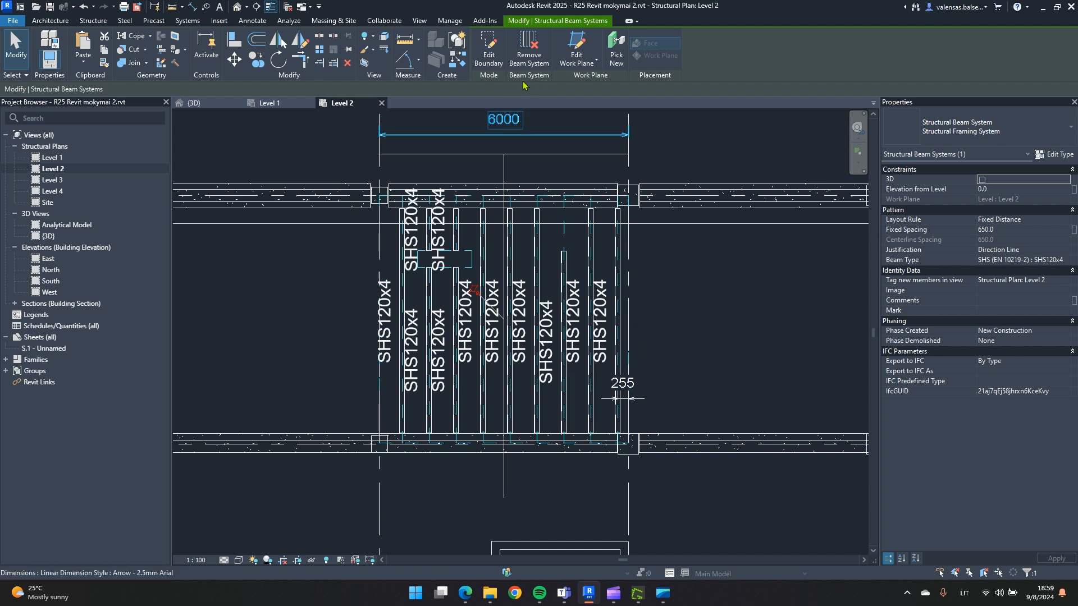
Remove the beam system while leaving its individual beams in place.
left_click(529, 50)
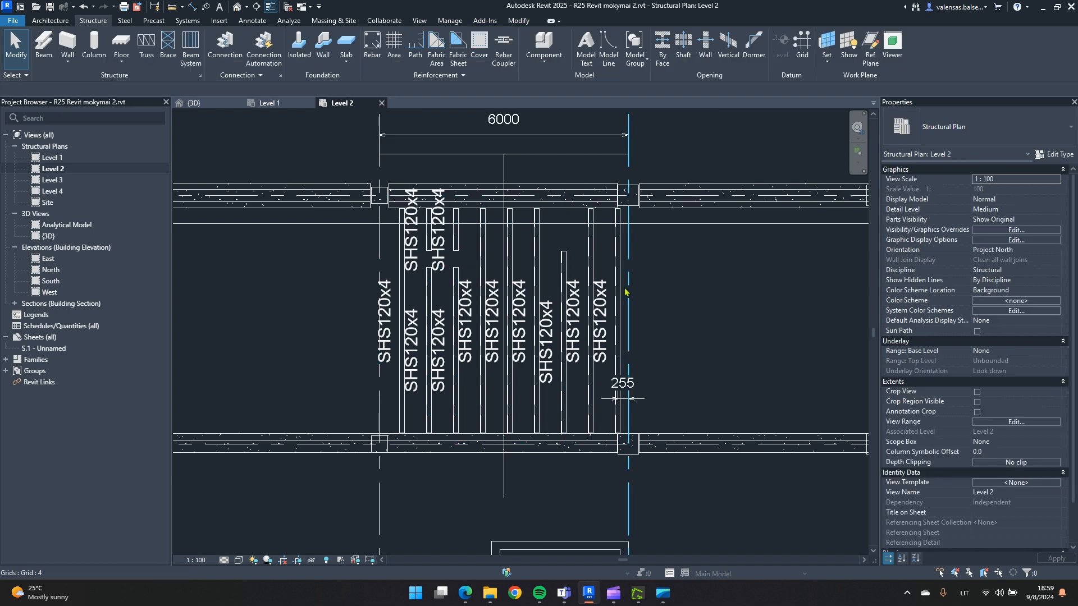
left_click(618, 272)
left_click(651, 281)
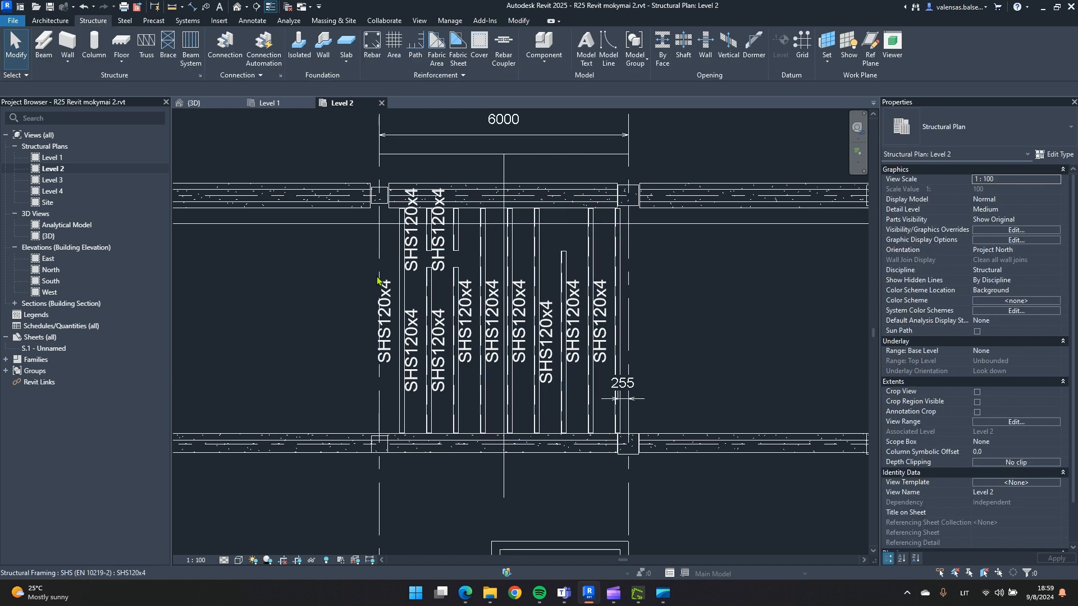
Create a shorter vertical beam between grids 4 and 5, similar to the second beam from grid 4.
left_click(591, 264)
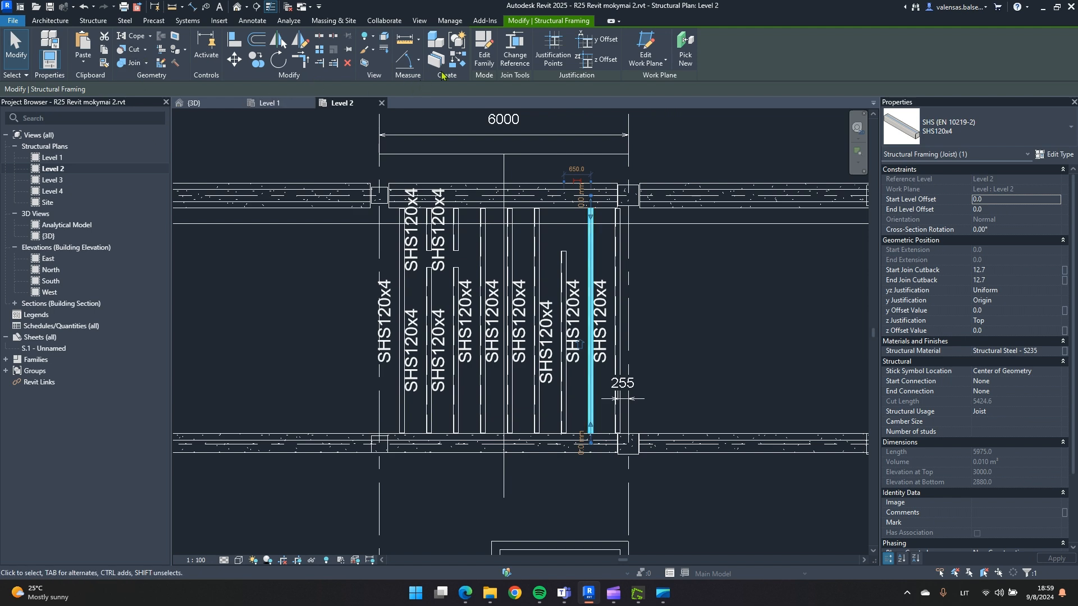
left_click(435, 59)
left_click(684, 261)
key("Escape")
key("Escape")
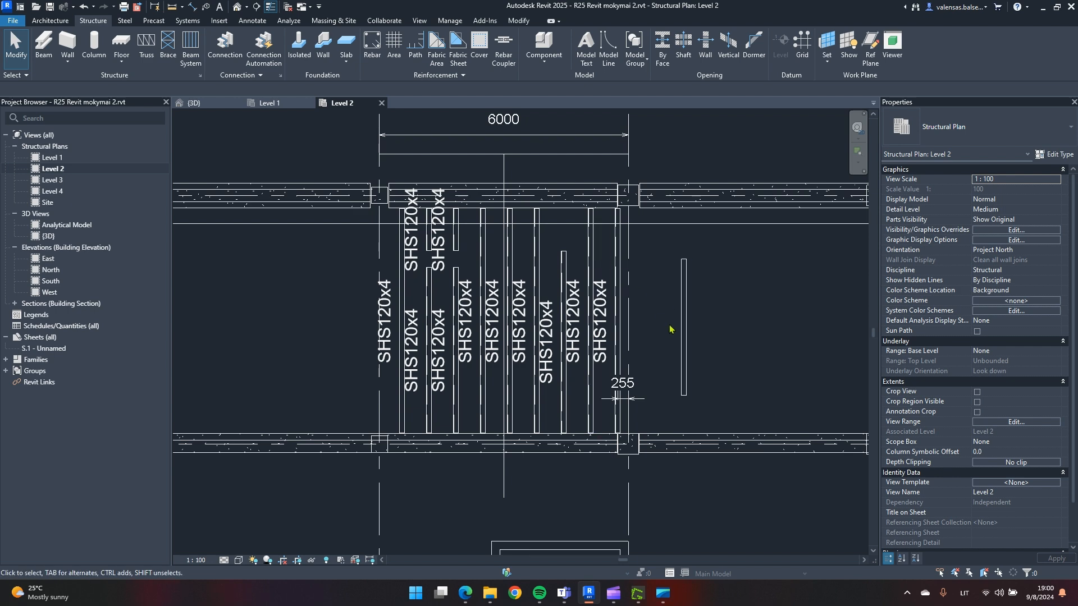
Show the join options for the upper end of the beam nearest grid 4 and close them.
left_click(619, 241)
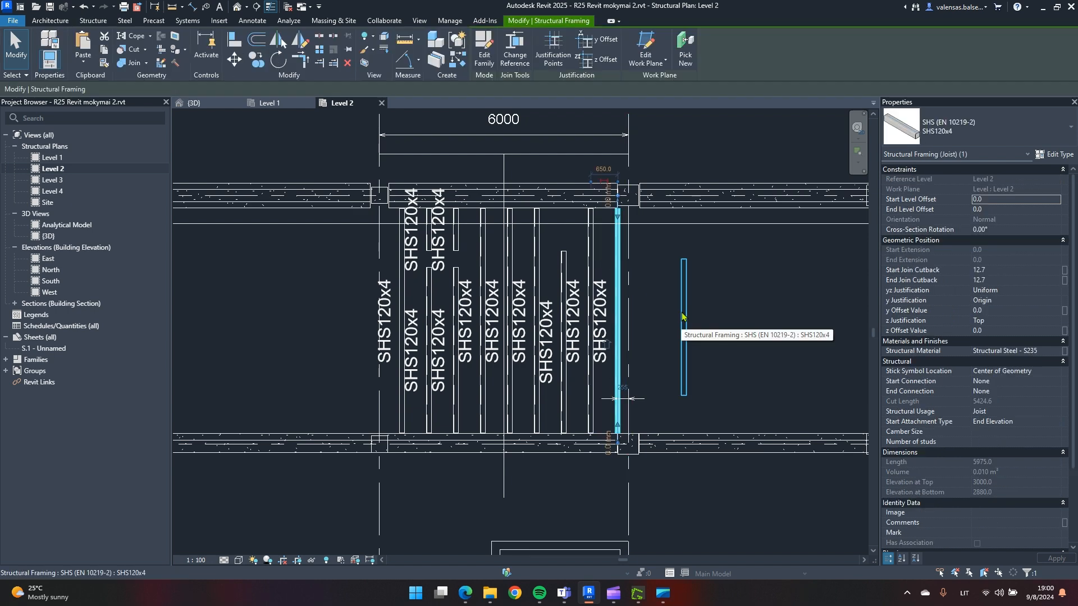
right_click(621, 196)
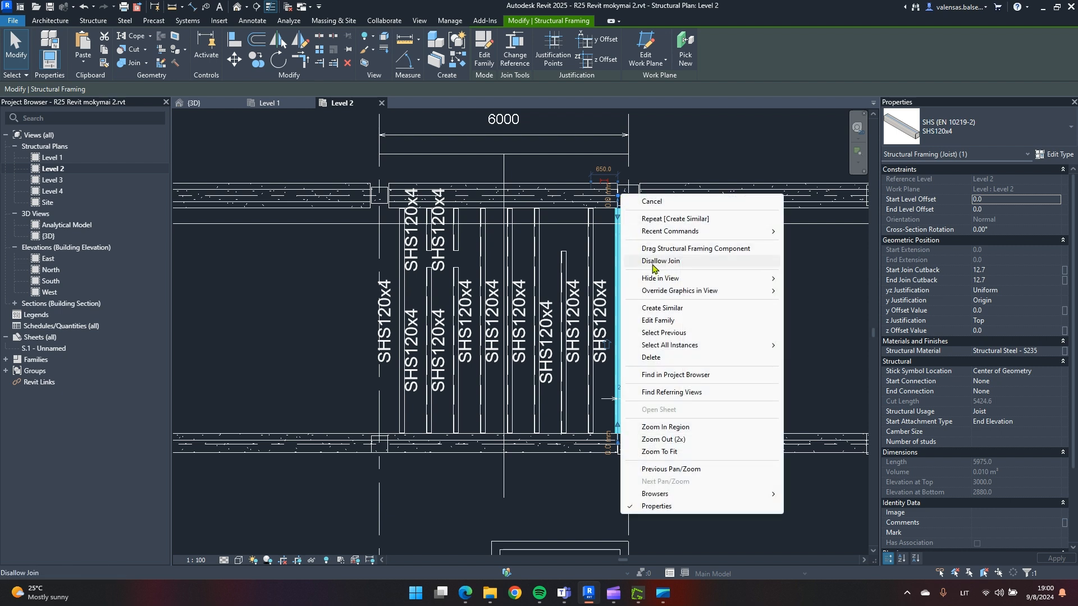
left_click(611, 197)
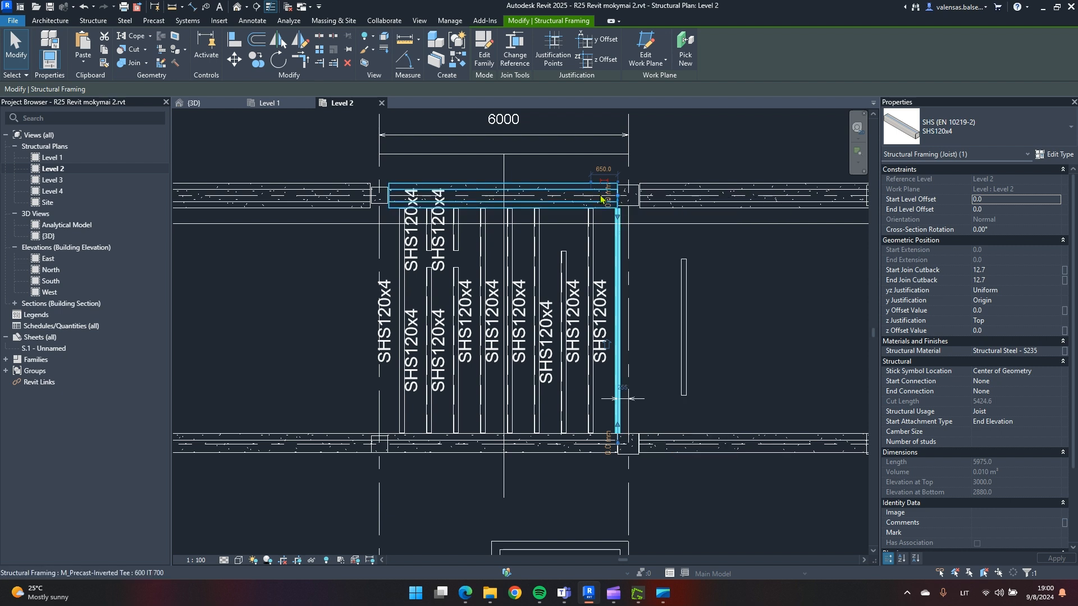
Delete the loose beam between grids 4 and 5, and undo the individual beam edits back to the full-length beams.
left_click(687, 322)
key("Delete")
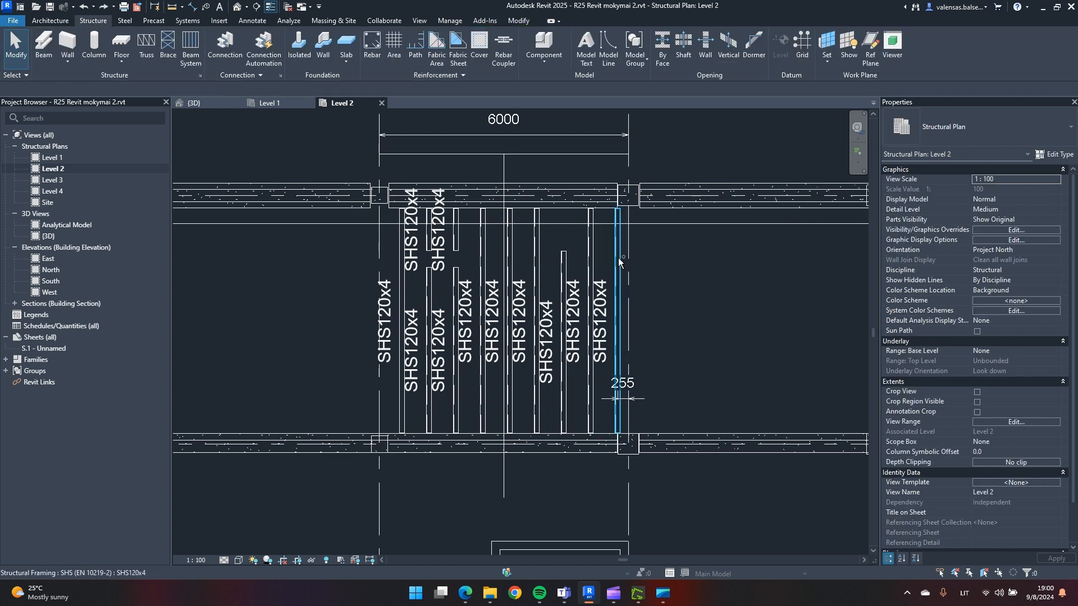
key("ctrl+z")
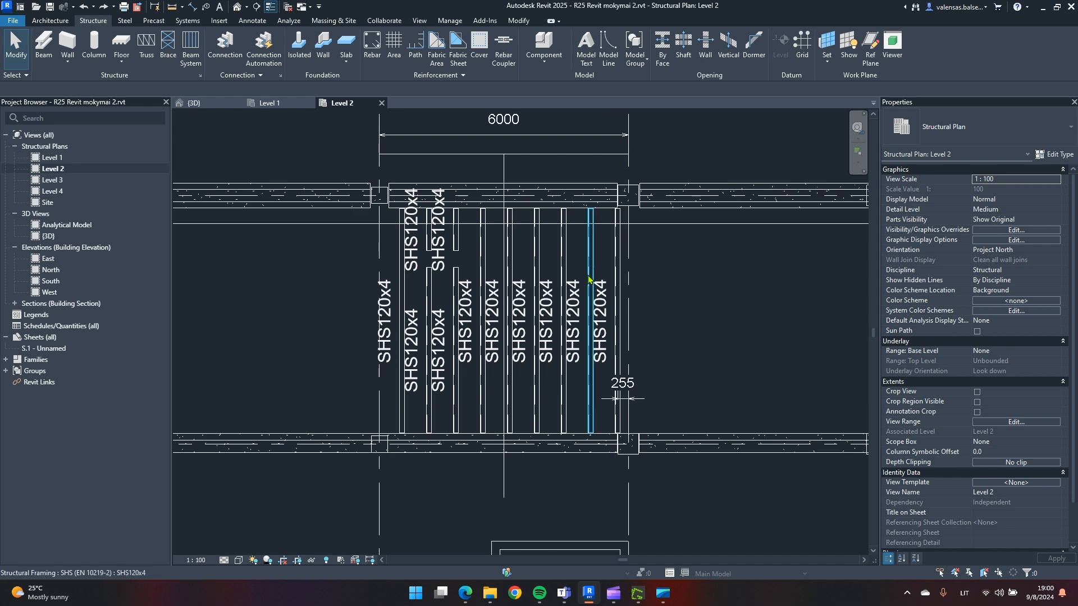
Start a sketched beam system between grids 4 and 6, picking the upper and lower precast beams as supports.
scroll(469, 294, "down", 4)
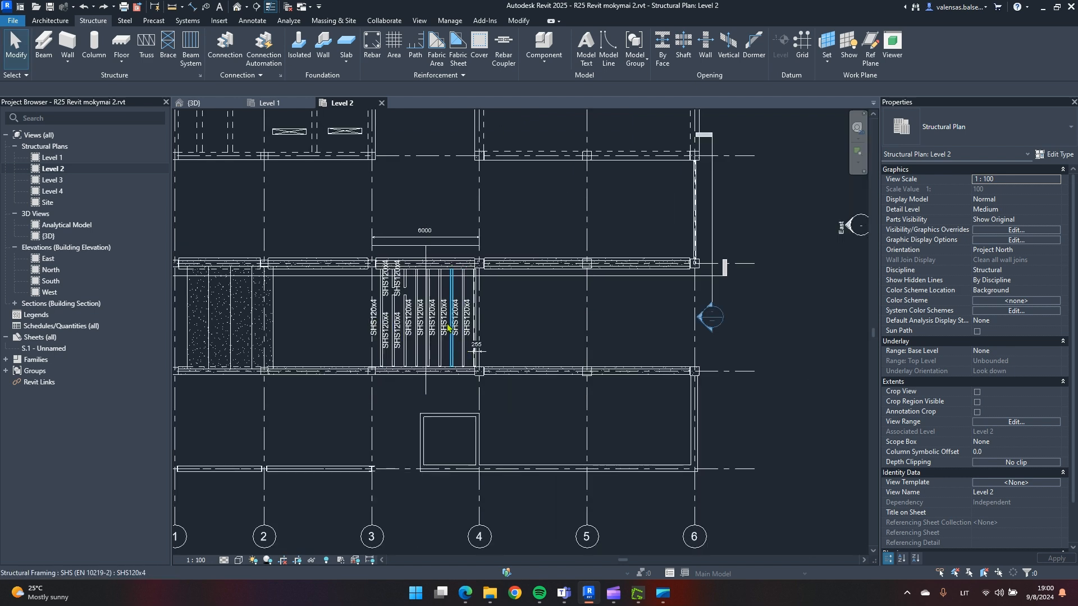
scroll(434, 325, "up", 2)
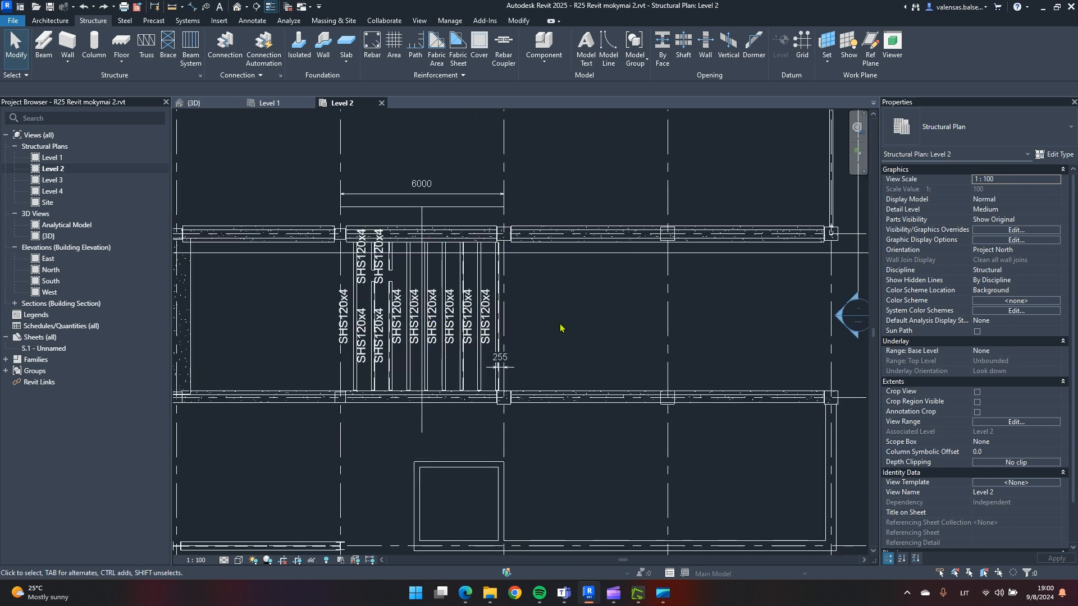
middle_click_drag(560, 328, 532, 343)
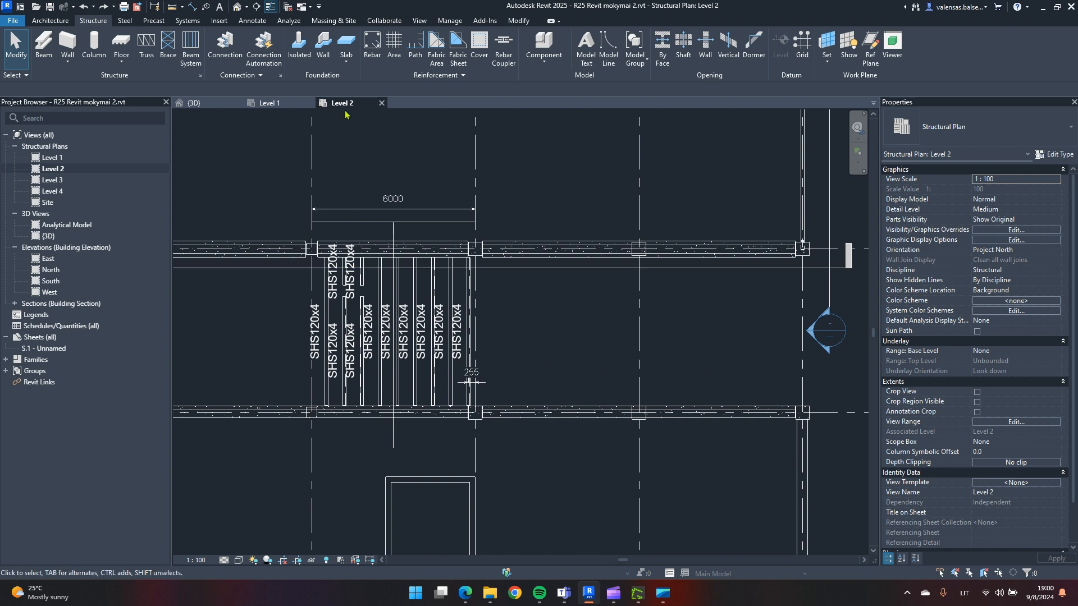
left_click(190, 46)
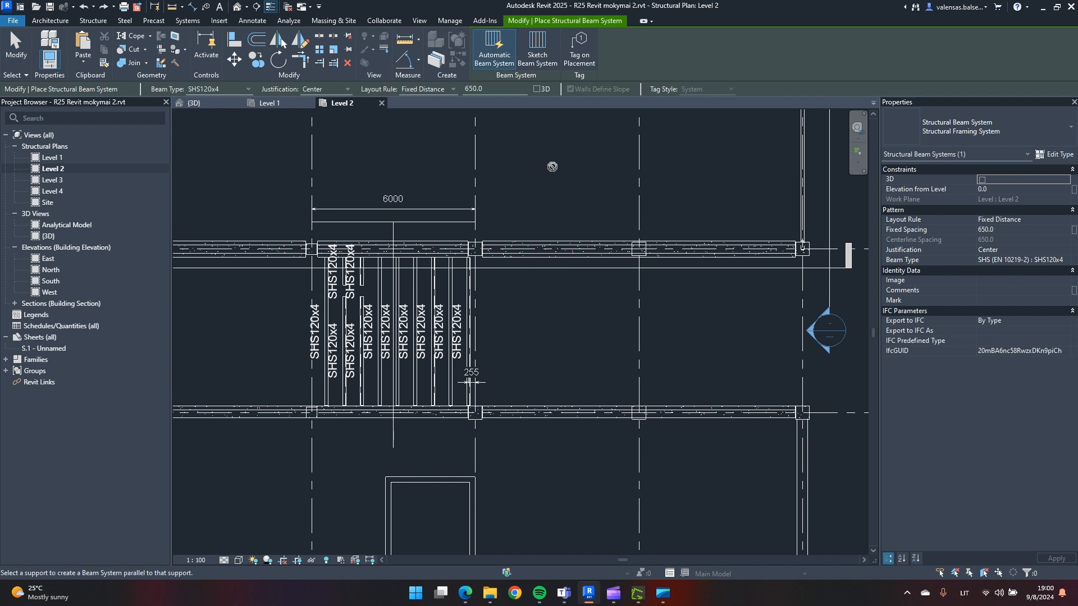
left_click(537, 53)
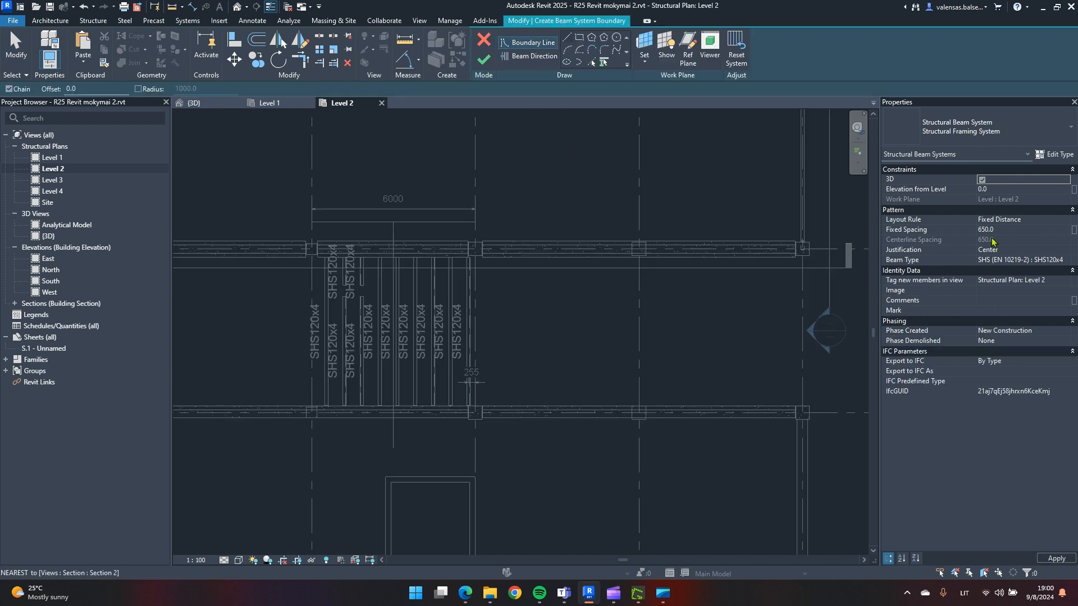
left_click(604, 64)
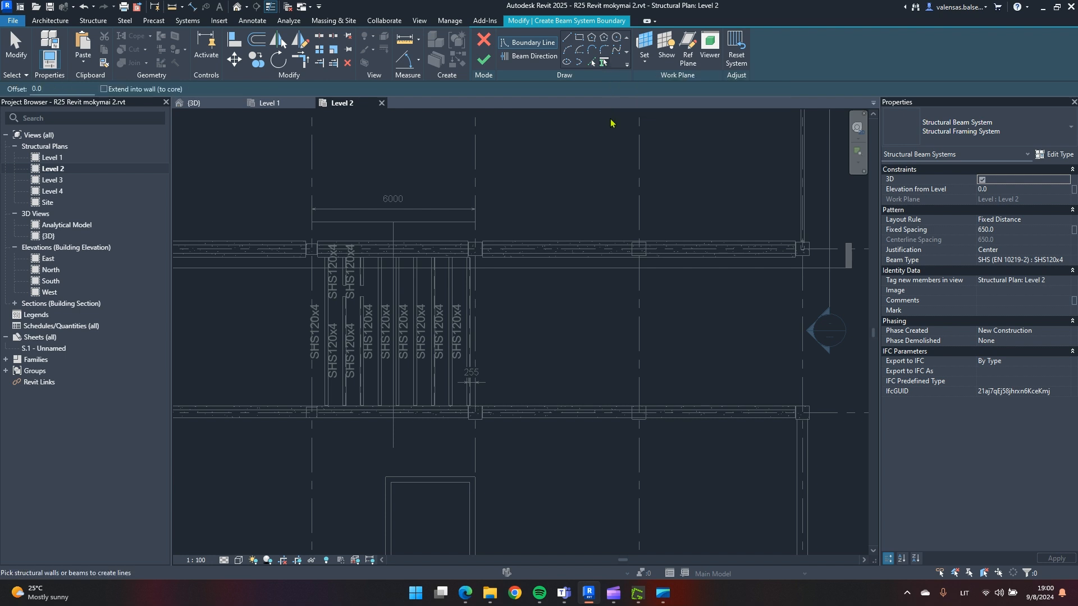
left_click(597, 251)
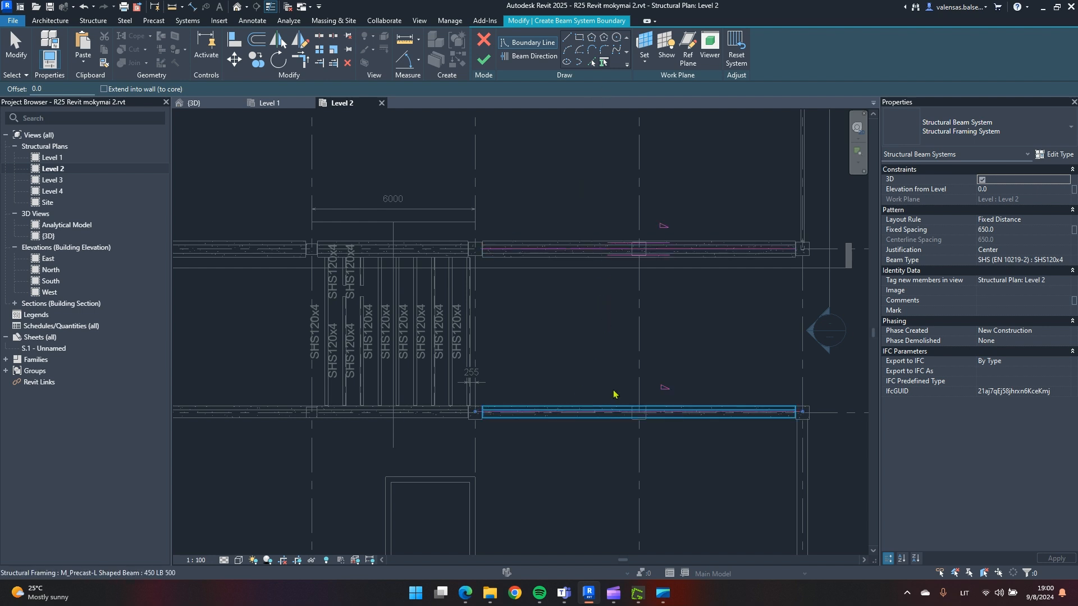
left_click(561, 414)
Draw the vertical boundary lines of the new beam system along grid 4 and grid 6 between the two supporting beams.
left_click(567, 37)
left_click(475, 248)
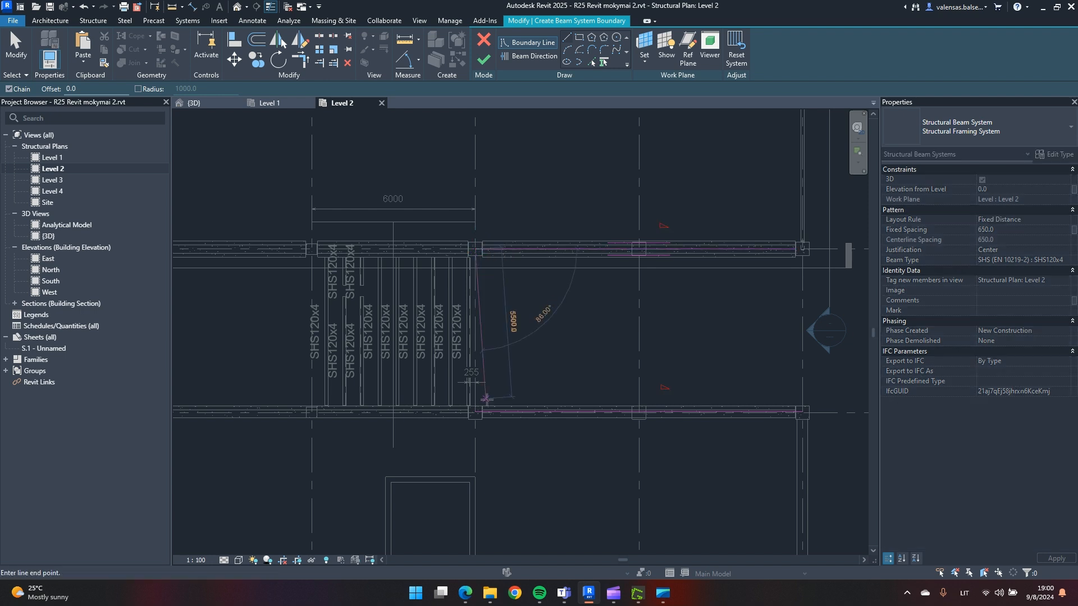
left_click(475, 412)
left_click(803, 412)
left_click(803, 250)
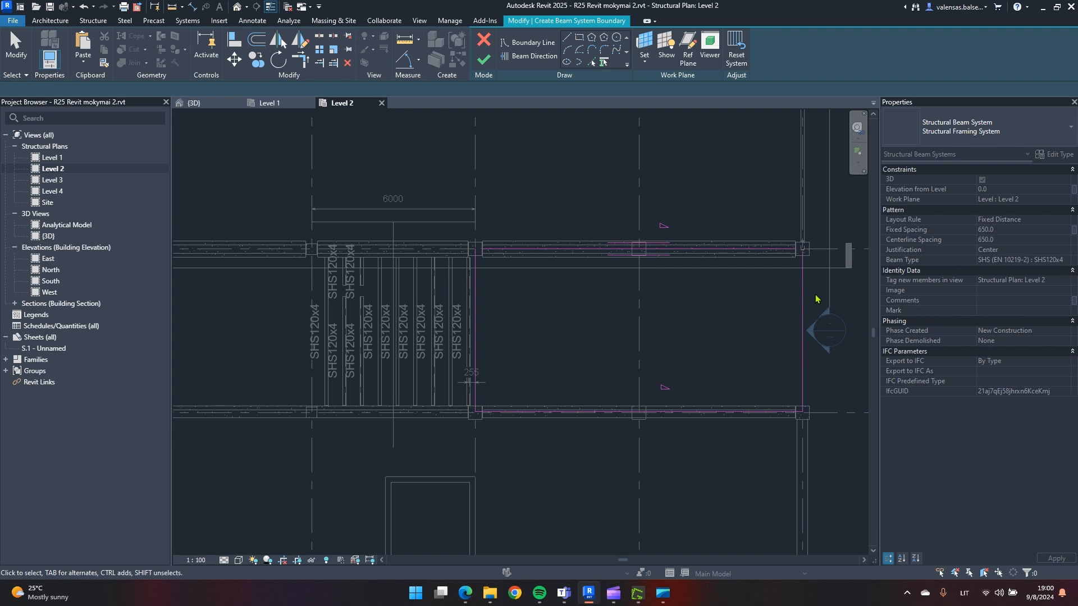
Trim the beam system boundary line along grid 6 to a closed corner with the lower boundary line.
key("t")
key("r")
left_click(805, 400)
left_click(795, 412)
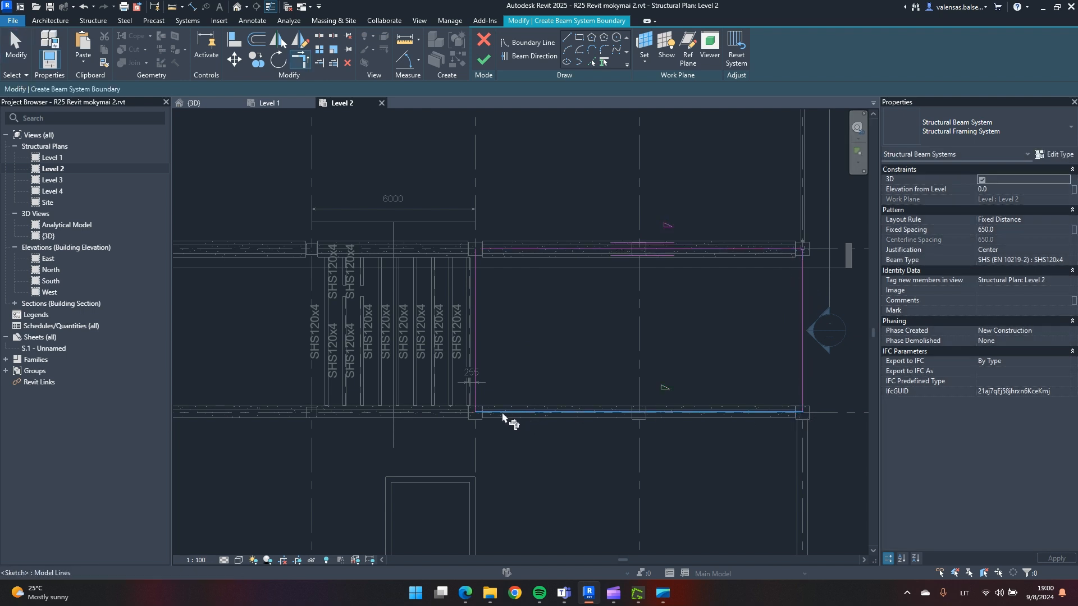
key("Escape")
key("Escape")
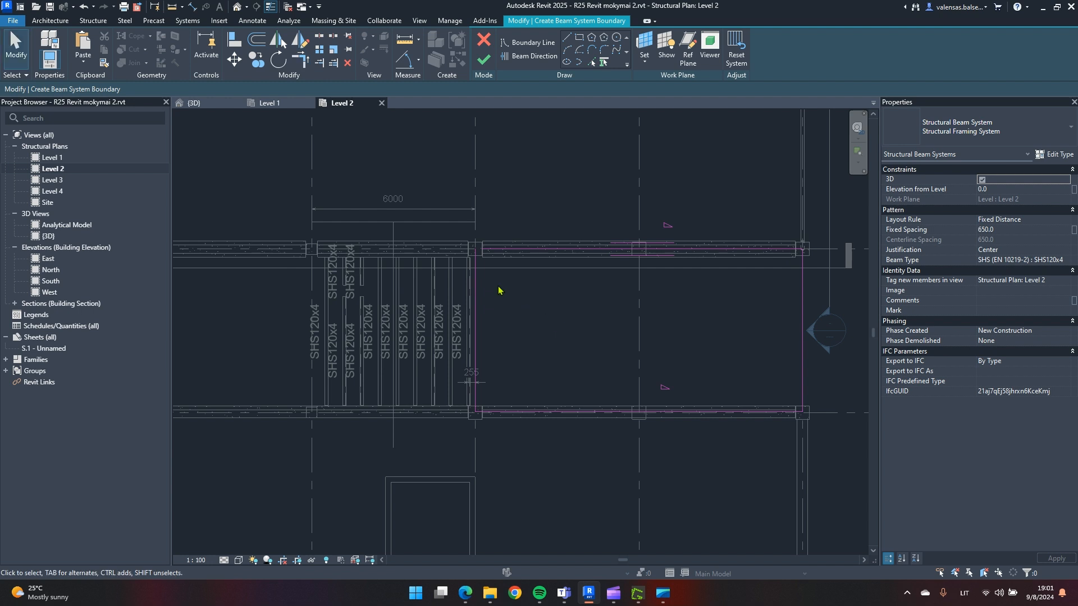
key("t")
key("r")
key("Escape")
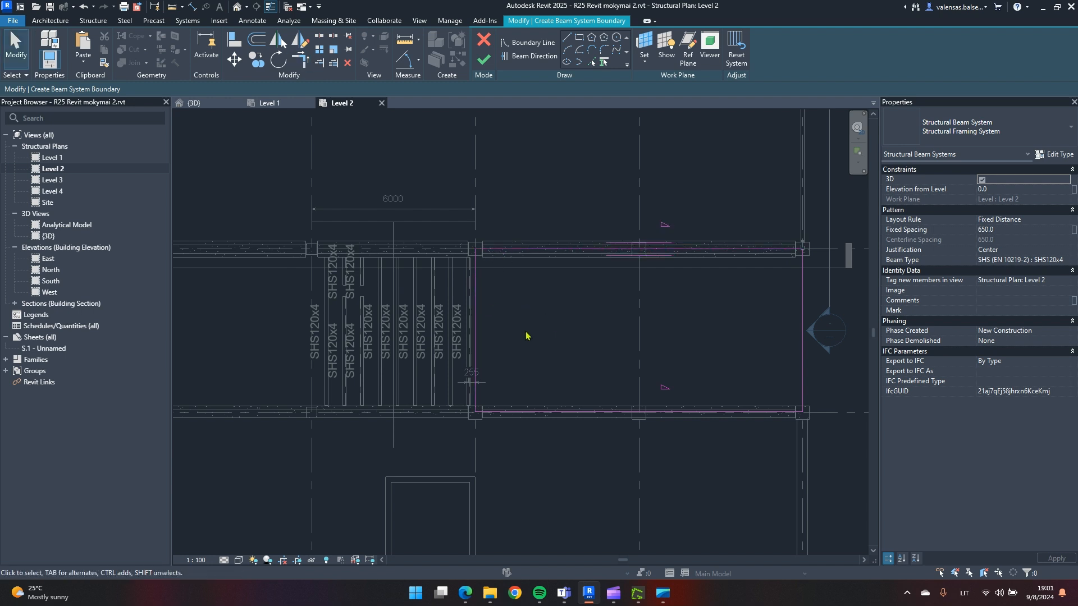
Set the beam direction parallel to the boundary line along grid 6 and finish the beam system sketch.
left_click(532, 56)
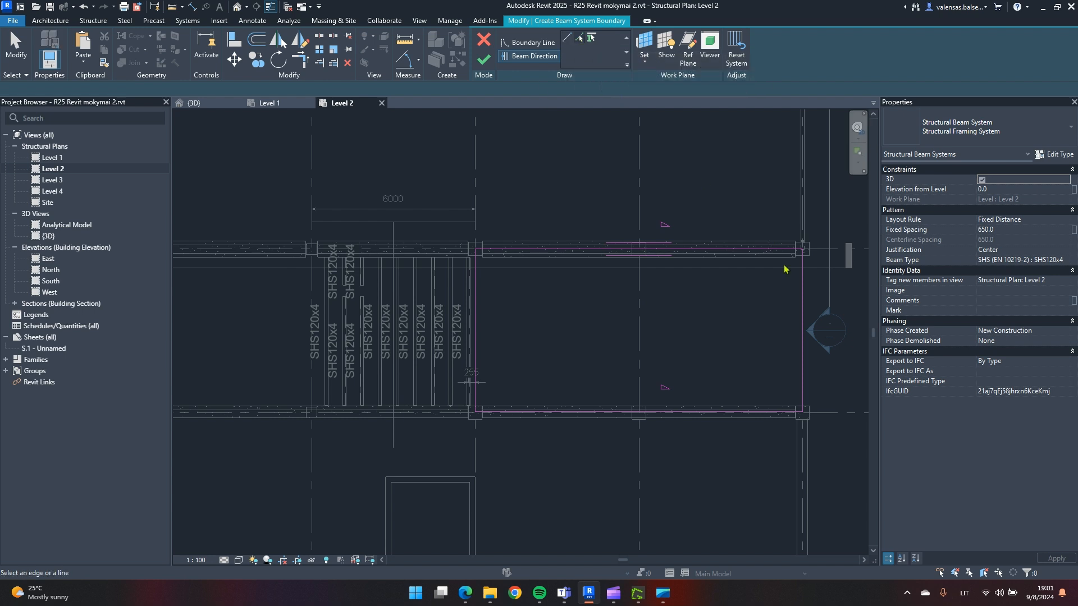
left_click(803, 310)
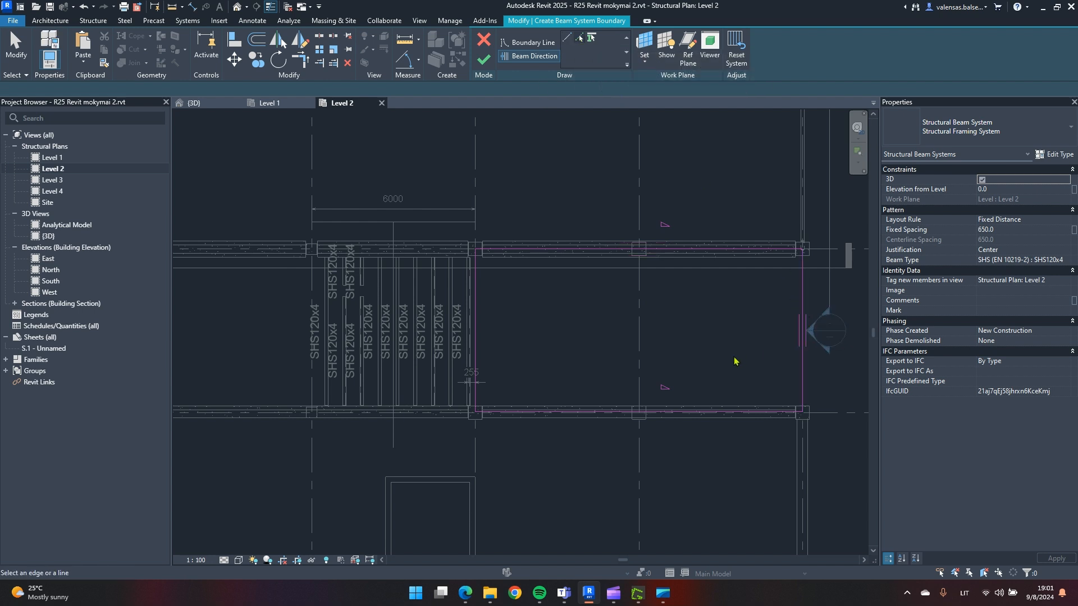
left_click(490, 64)
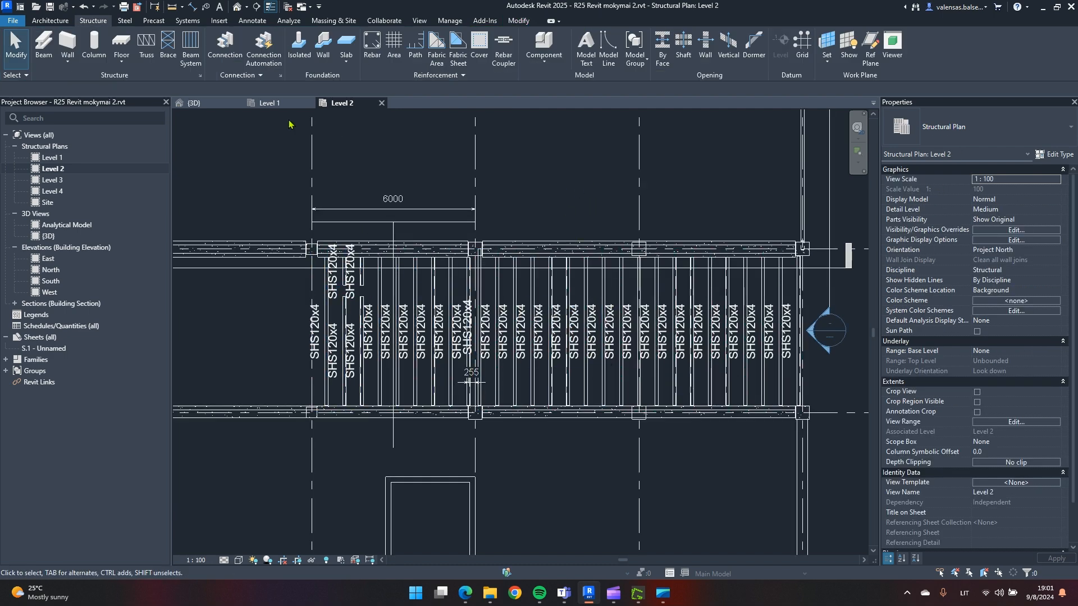
Open the 3D view and select the new beam system between grids 4 and 6 to inspect it.
left_click(193, 102)
scroll(691, 423, "up", 2)
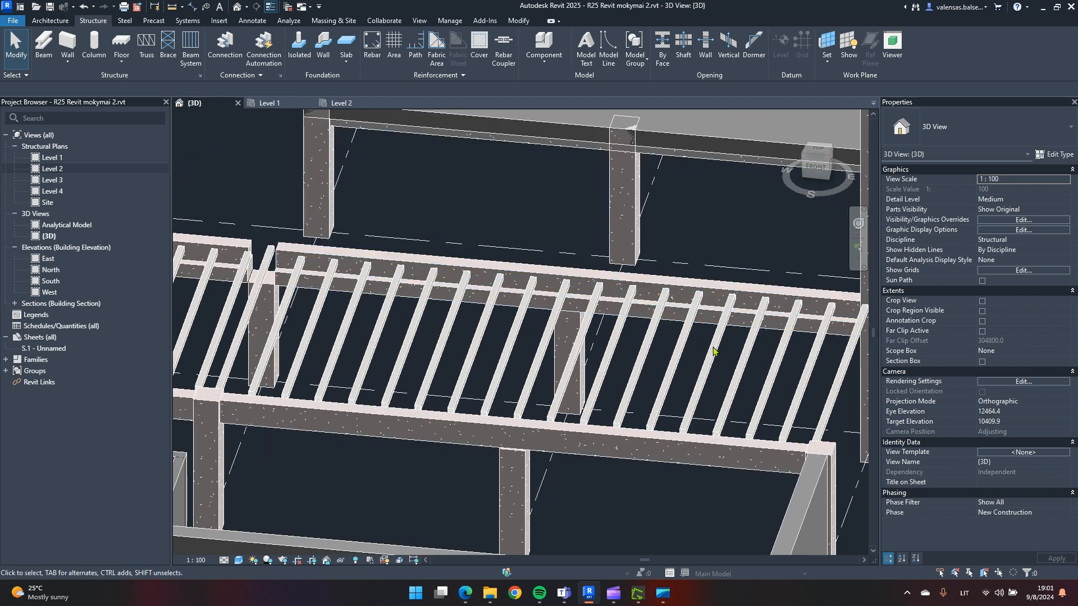
scroll(764, 393, "down", 2)
left_click(762, 393)
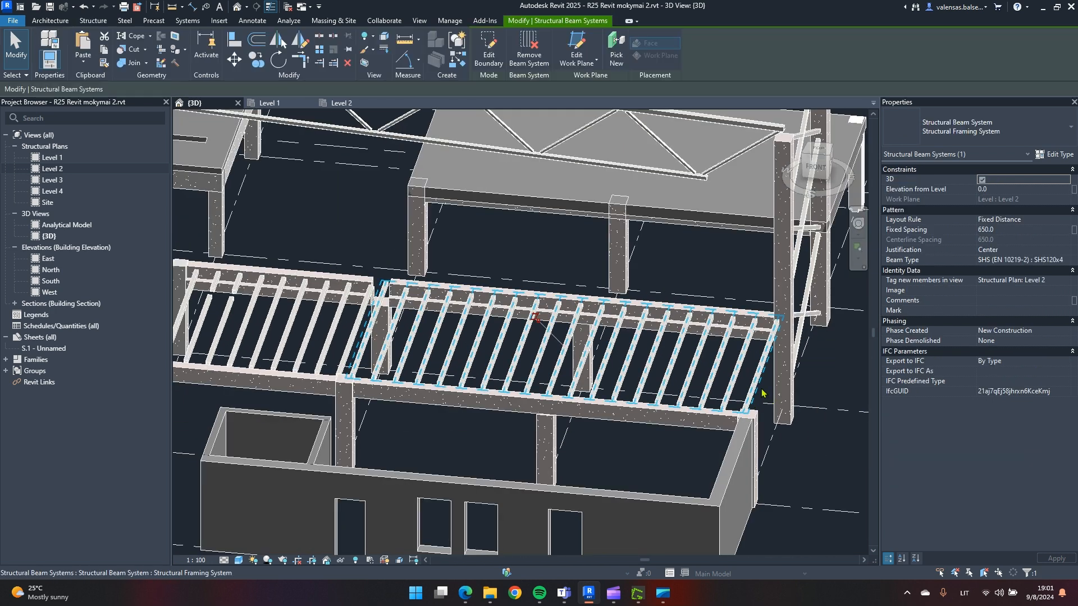
Set the end level offset of the front precast L-shaped beam to 1500 at grid 6, unjoining the affected elements.
scroll(762, 393, "up", 3)
middle_click_drag(762, 393, 699, 393, "shift")
left_click(621, 455)
scroll(724, 394, "down", 2)
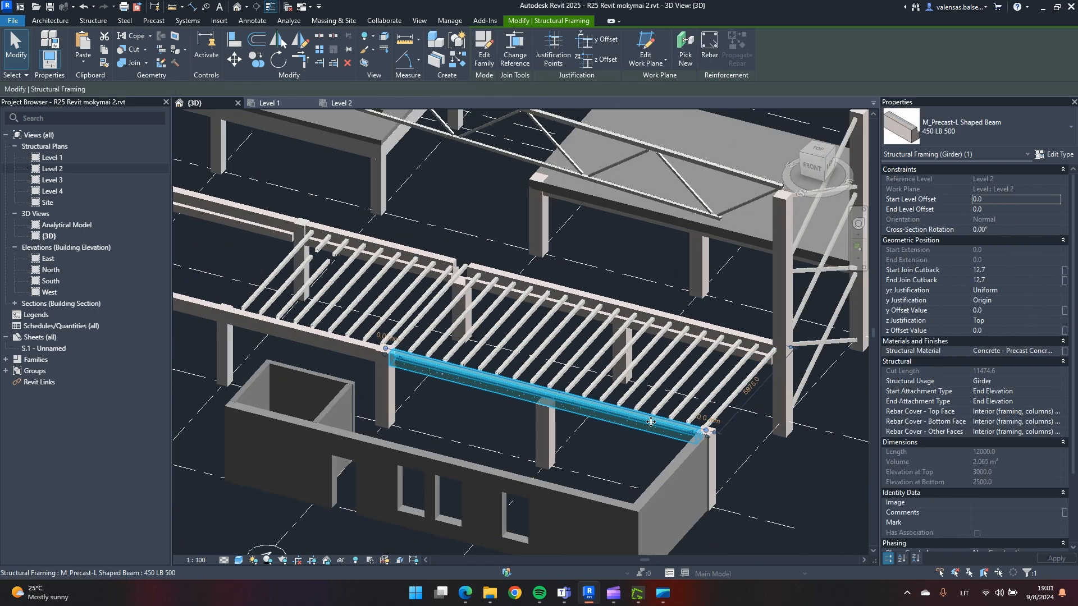
left_click(711, 422)
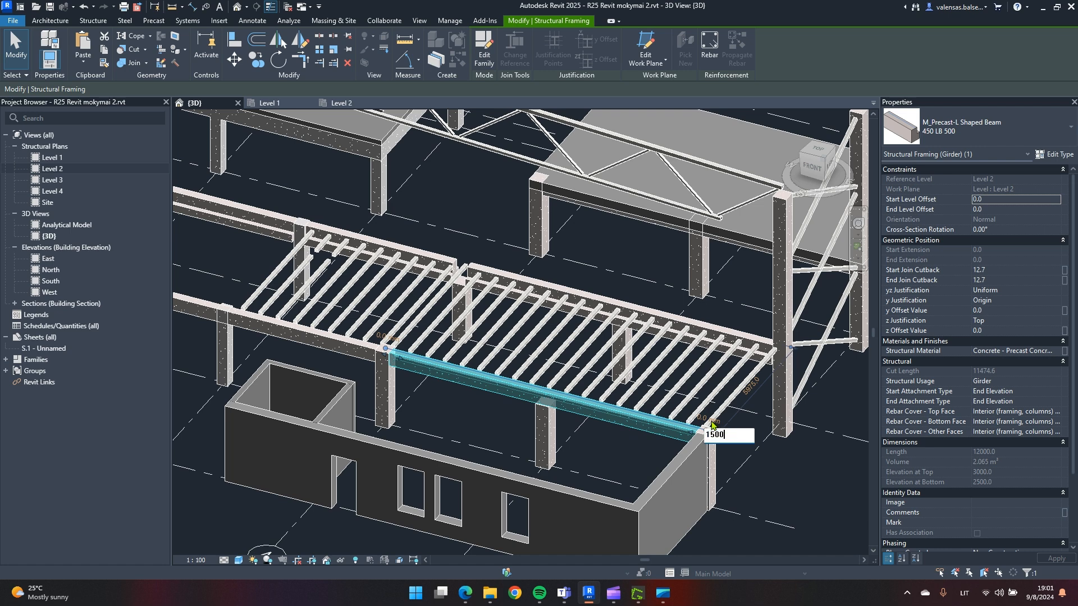
key("Return")
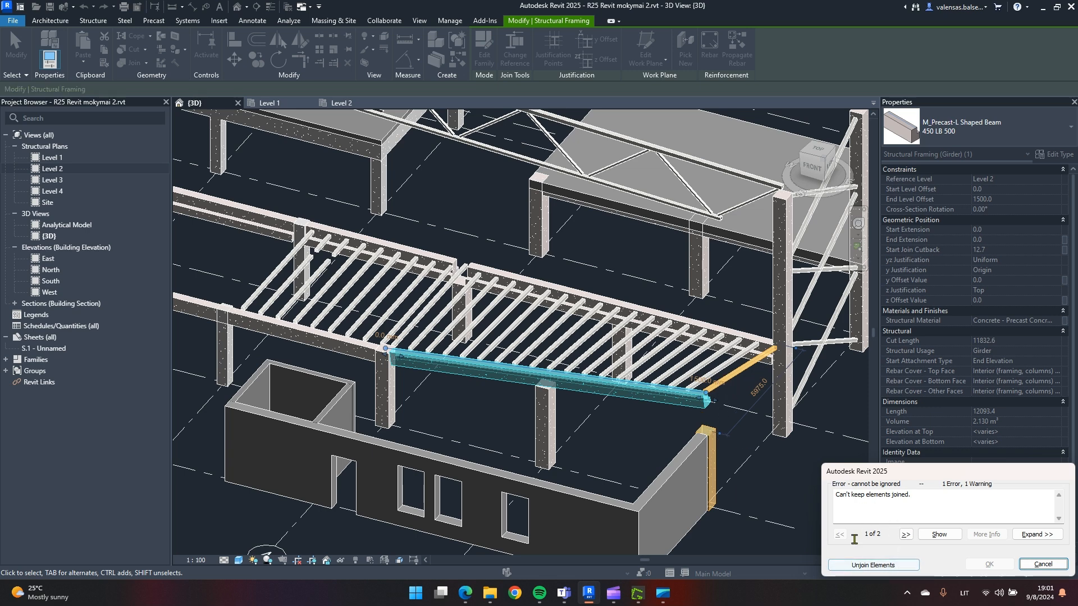
left_click(873, 564)
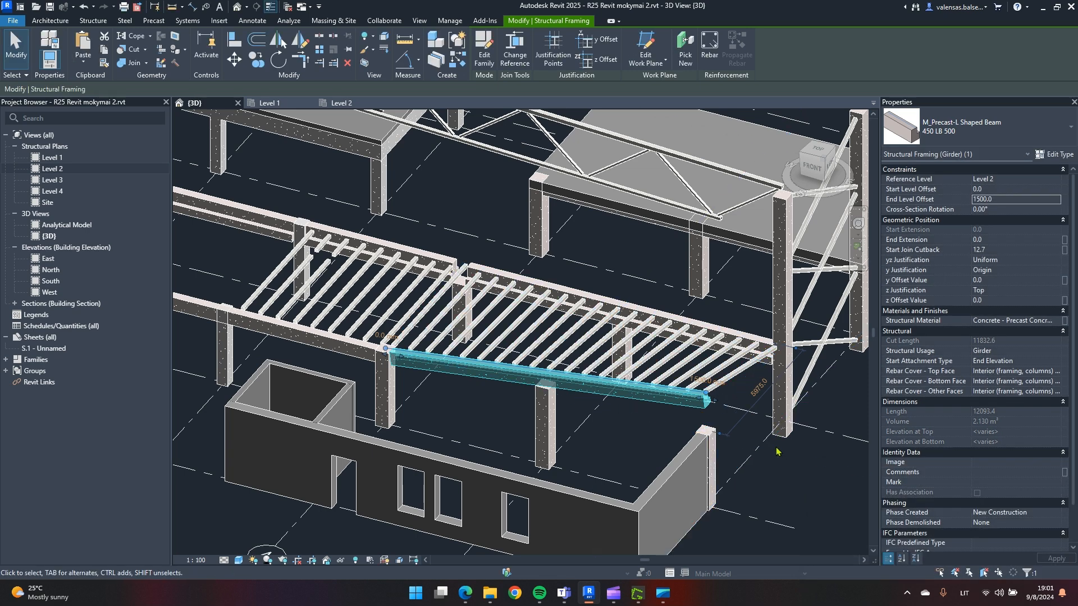
Select the beam system between grids 4 and 6 and examine from several angles how it meets the sloped precast beam.
left_click(790, 491)
scroll(730, 432, "up", 4)
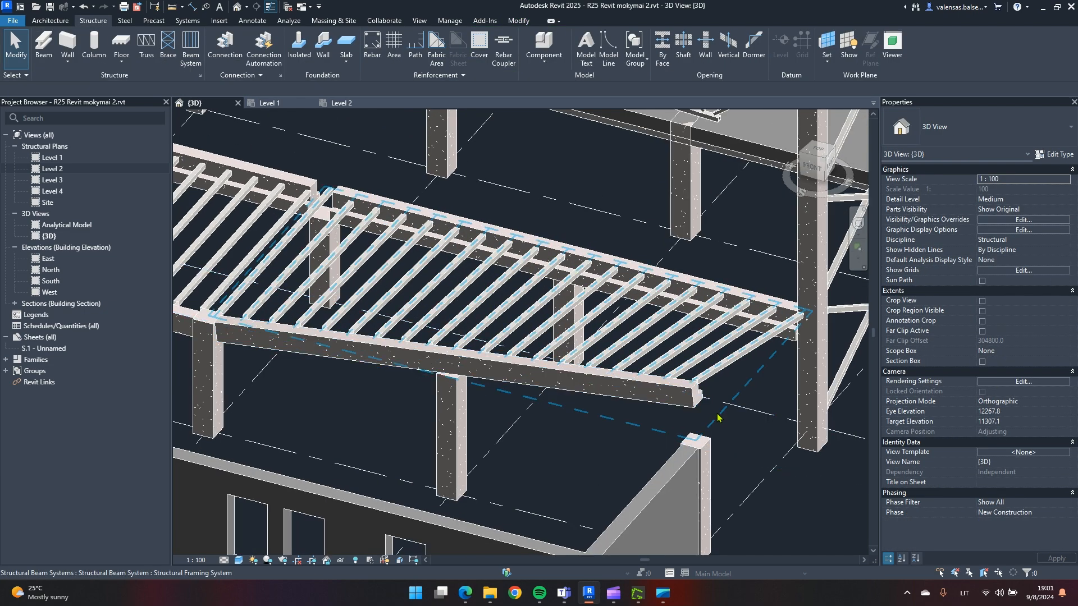
left_click(718, 417)
middle_click_drag(718, 418, 581, 400, "shift")
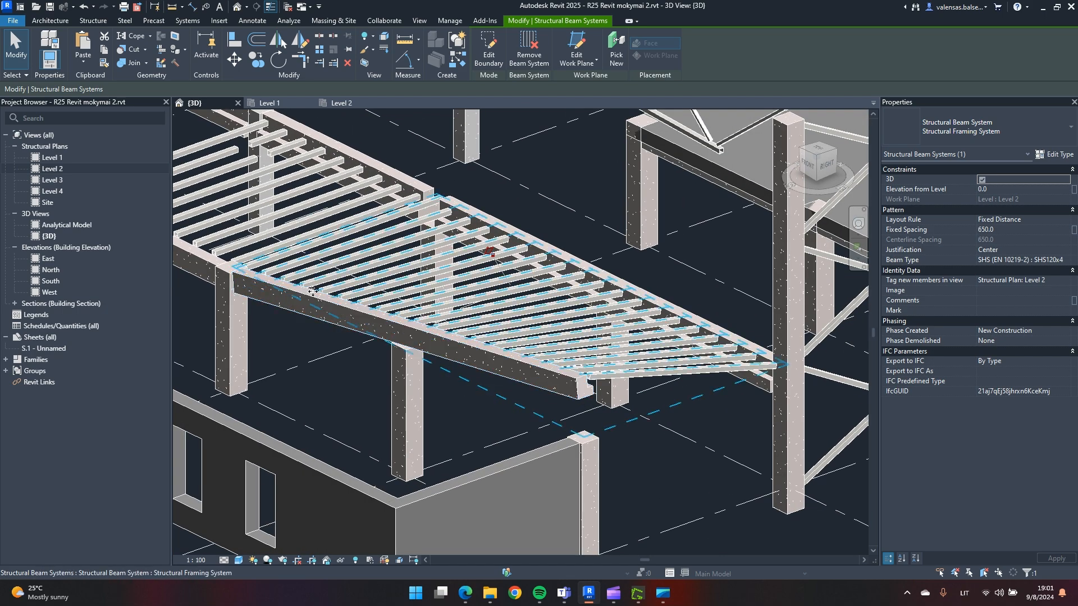
middle_click_drag(638, 498, 611, 474, "shift")
scroll(609, 473, "up", 2)
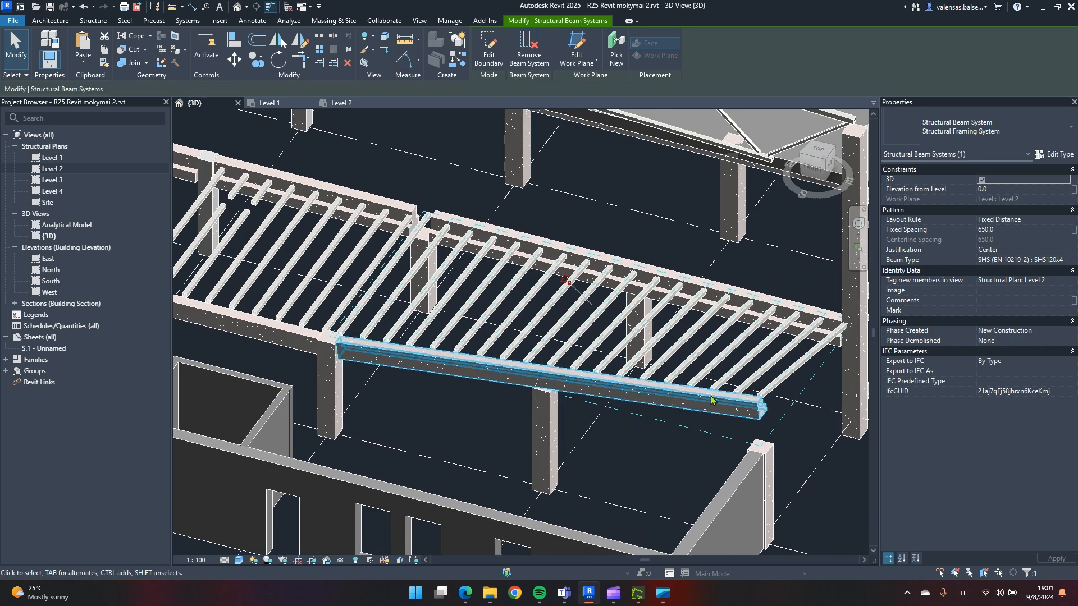
Inspect the sloped precast beam, the beam system boundary and a single SHS120x4 joist of the neighbouring system, and clear the selection.
left_click(695, 414)
scroll(695, 414, "down", 2)
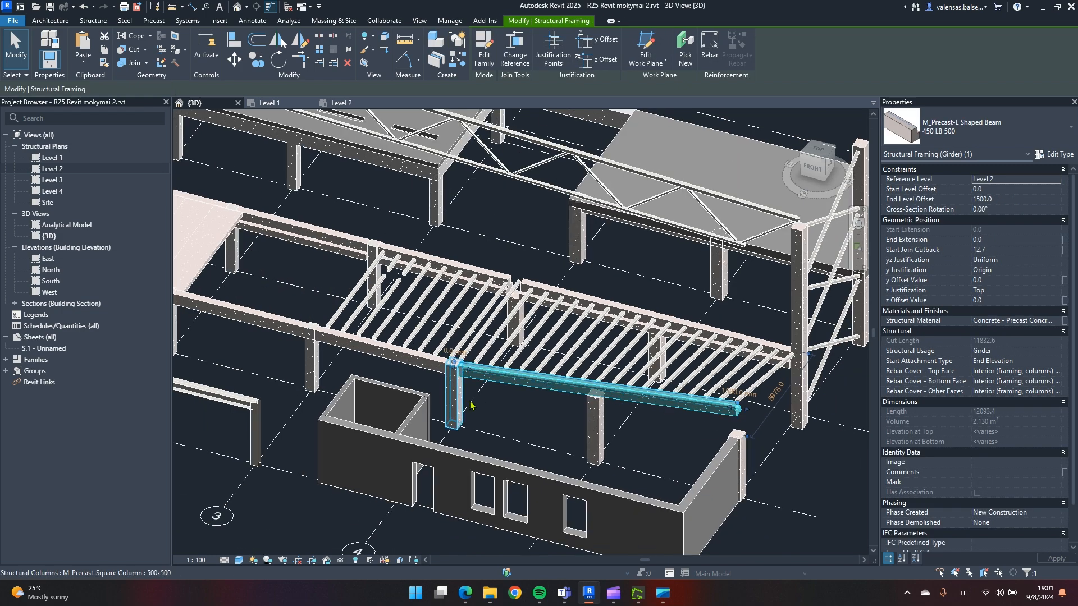
mouse_move(628, 458)
middle_mouse_down("shift")
mouse_move(671, 461)
mouse_move(642, 444)
middle_mouse_up("shift")
scroll(642, 444, "up", 1)
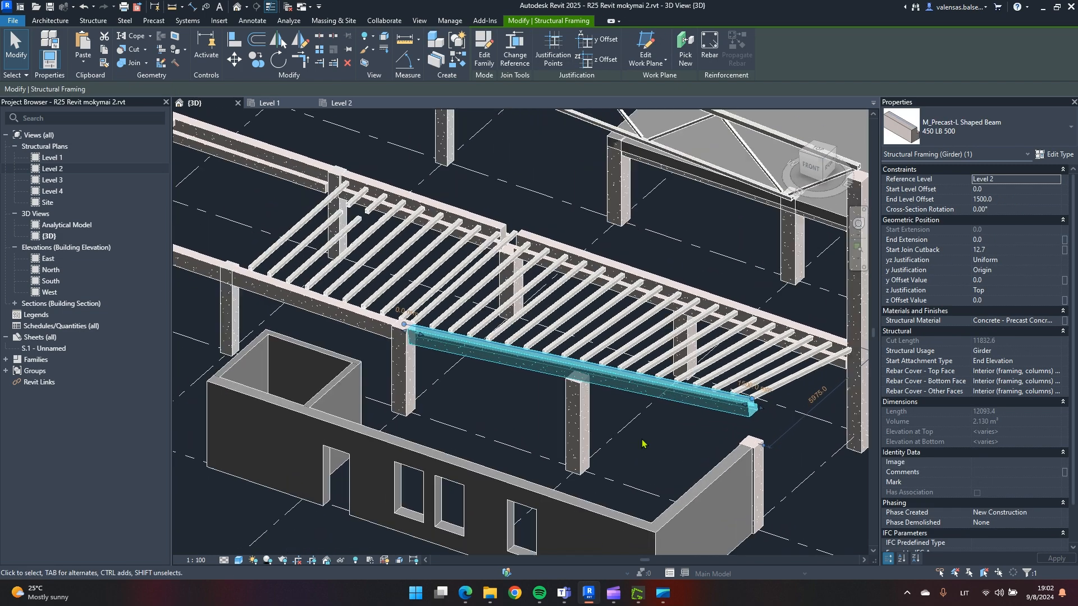
left_click(759, 442)
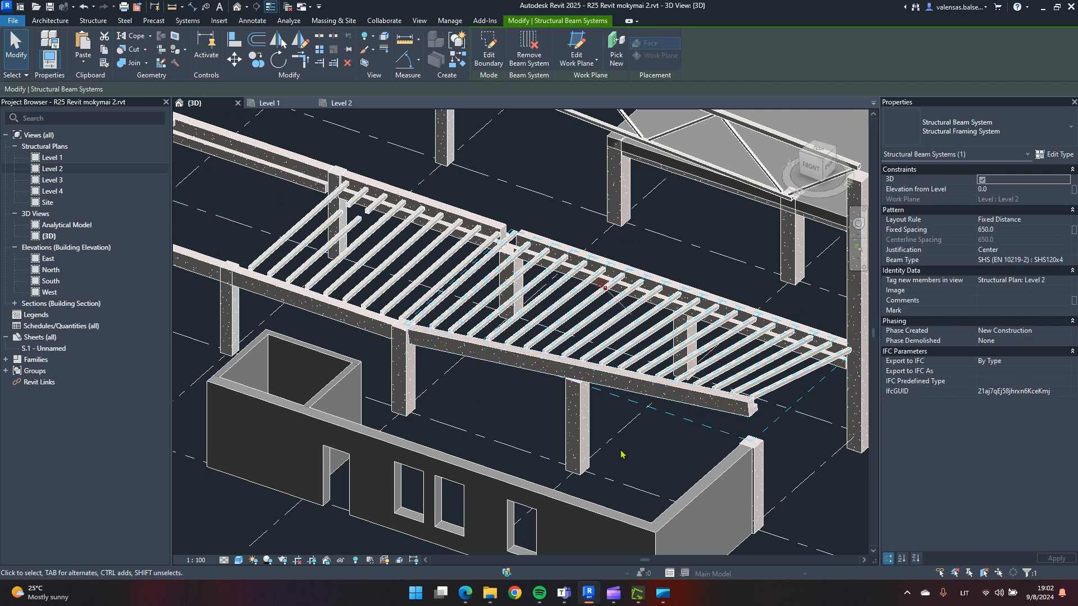
scroll(621, 451, "down", 1)
middle_click_drag(751, 552, 758, 533, "shift")
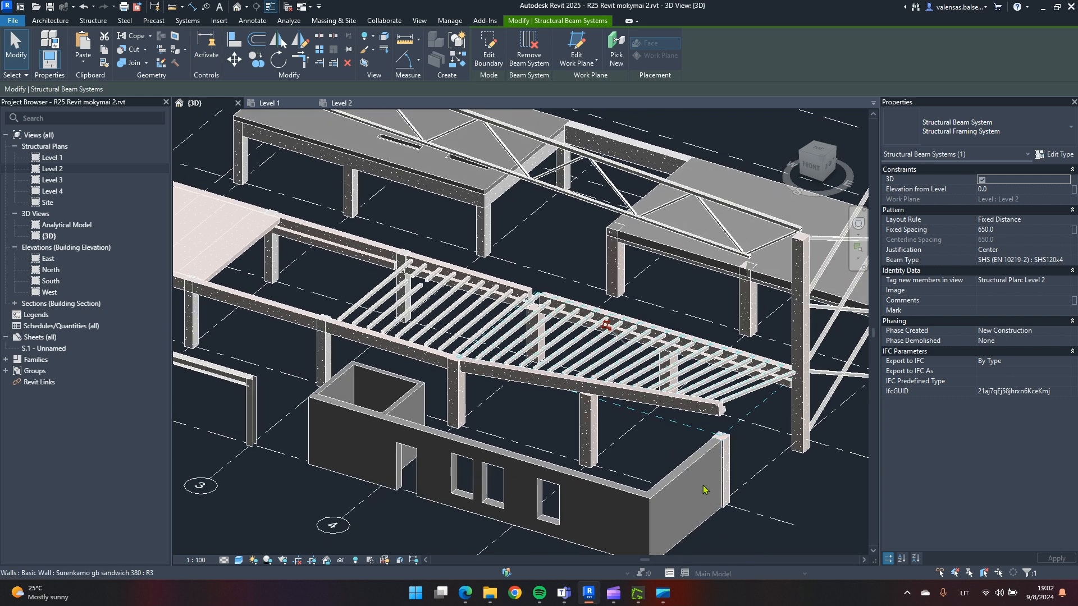
left_click(460, 317)
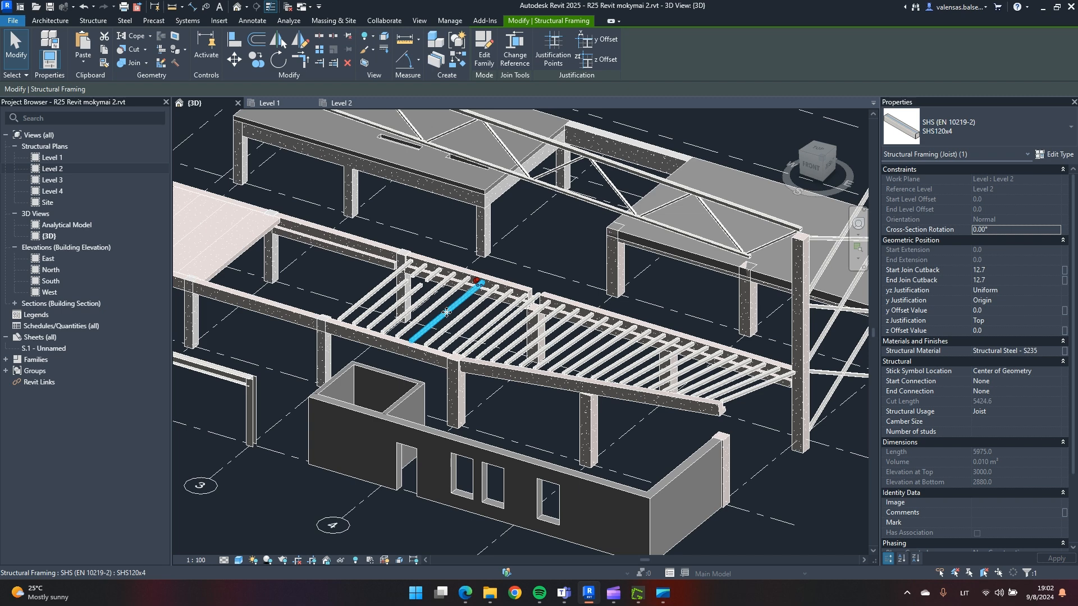
left_click(531, 424)
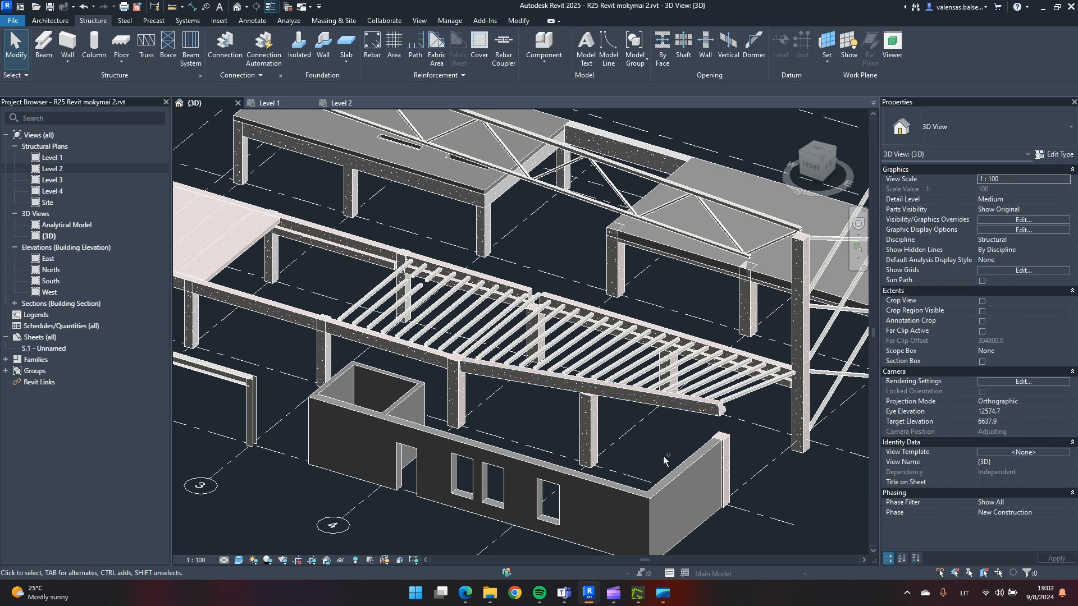
Undo the precast beam's end offset change and select the beam system between grids 4 and 6.
key("ctrl+z")
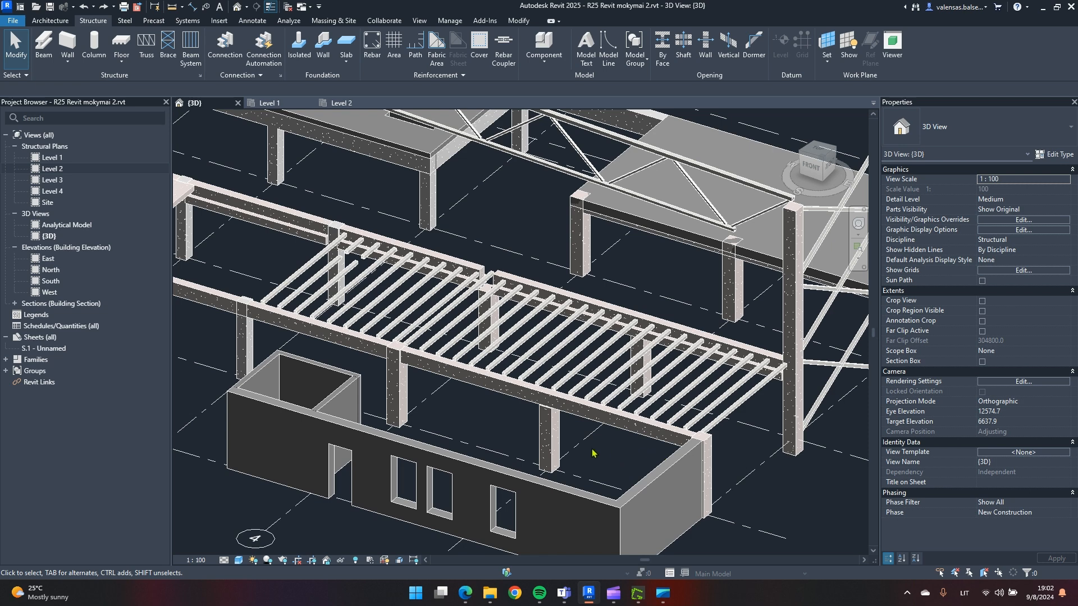
left_click(728, 419)
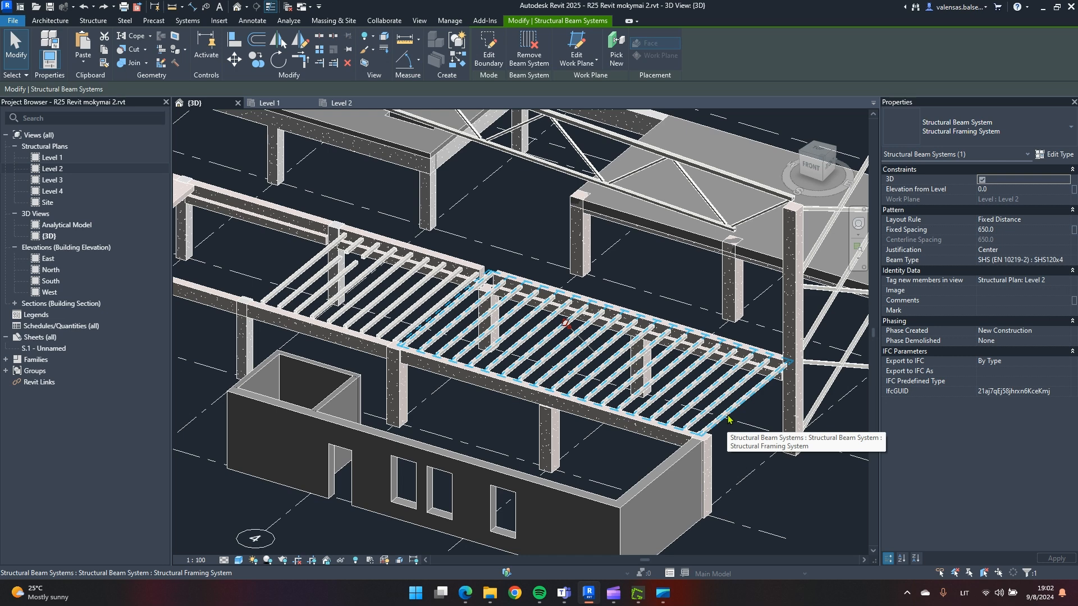